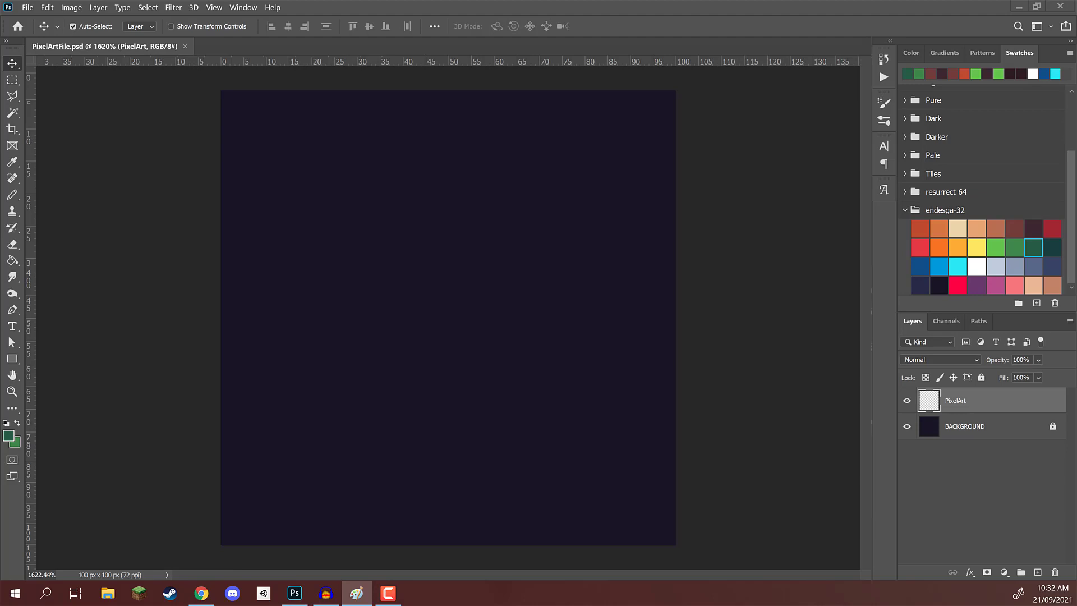
Bring the Photoshop window with PixelArtFile.psd to the front
{"action": "left_click", "coordinate": [561, 143]}
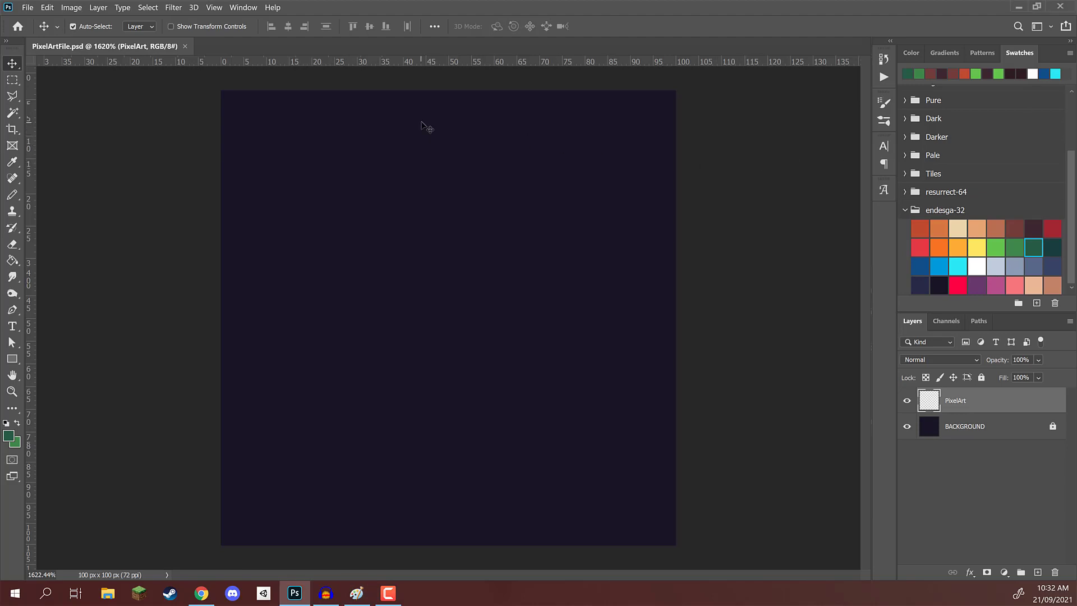
Switch to the Pencil and scribble red and blue test strokes on the canvas
{"action": "key", "text": "b"}
{"action": "left_click", "coordinate": [1052, 247]}
{"action": "scroll", "coordinate": [371, 132], "scroll_direction": "up", "scroll_amount": 3}
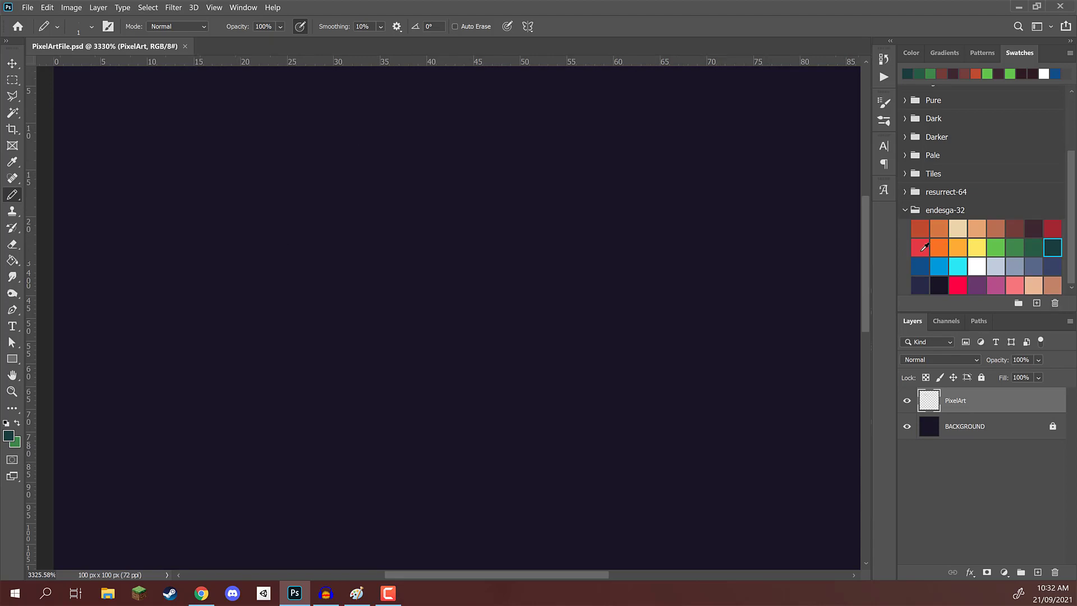
{"action": "left_click", "coordinate": [920, 247]}
{"action": "left_click_drag", "start_coordinate": [435, 239], "coordinate": [457, 323]}
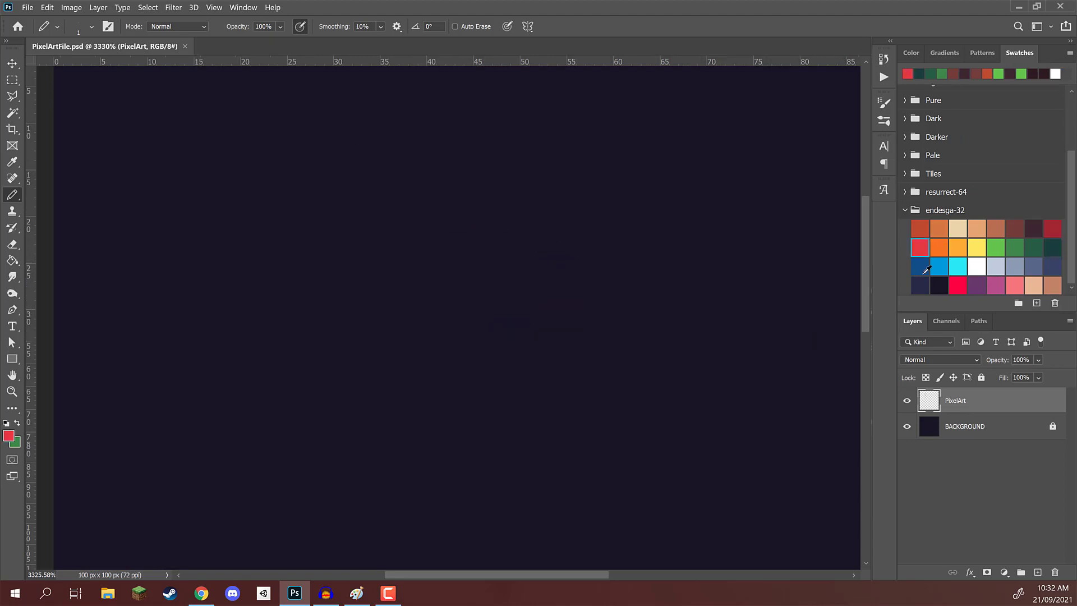
{"action": "left_click", "coordinate": [919, 266]}
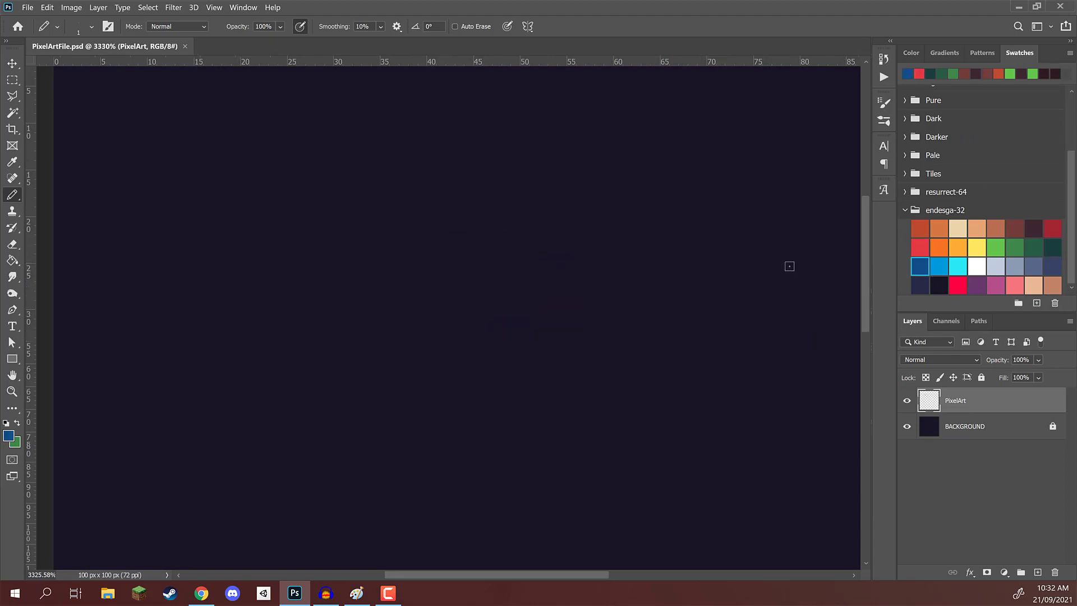
{"action": "mouse_move", "coordinate": [440, 257]}
{"action": "left_mouse_down"}
{"action": "mouse_move", "coordinate": [491, 313]}
{"action": "mouse_move", "coordinate": [464, 322]}
{"action": "left_mouse_up"}
Scribble cyan, yellow and white test strokes, ending with white as the foreground colour
{"action": "left_click", "coordinate": [966, 264]}
{"action": "mouse_move", "coordinate": [502, 276]}
{"action": "left_mouse_down"}
{"action": "mouse_move", "coordinate": [587, 317]}
{"action": "mouse_move", "coordinate": [505, 308]}
{"action": "left_mouse_up"}
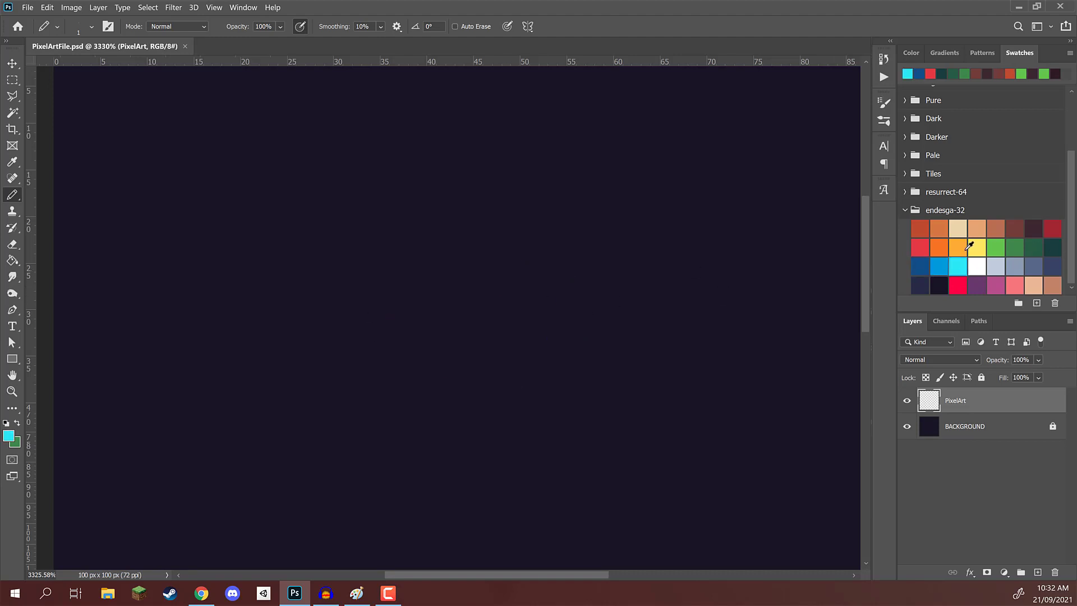
{"action": "left_click", "coordinate": [977, 247]}
{"action": "left_click_drag", "start_coordinate": [463, 242], "coordinate": [468, 298]}
{"action": "left_click_drag", "start_coordinate": [639, 224], "coordinate": [543, 308]}
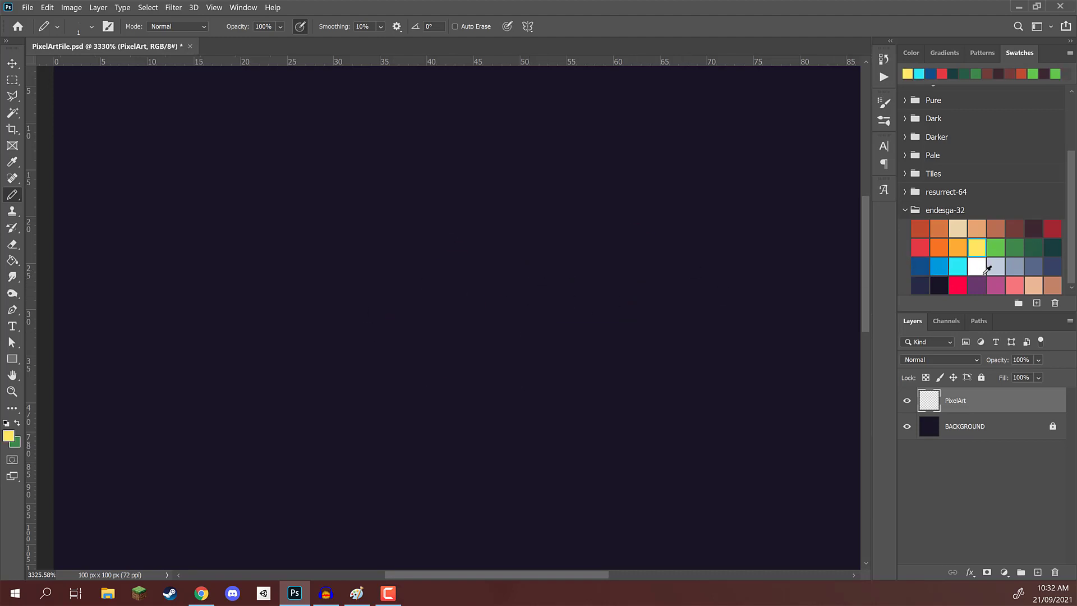
{"action": "left_click", "coordinate": [982, 270]}
{"action": "left_click_drag", "start_coordinate": [466, 248], "coordinate": [397, 341]}
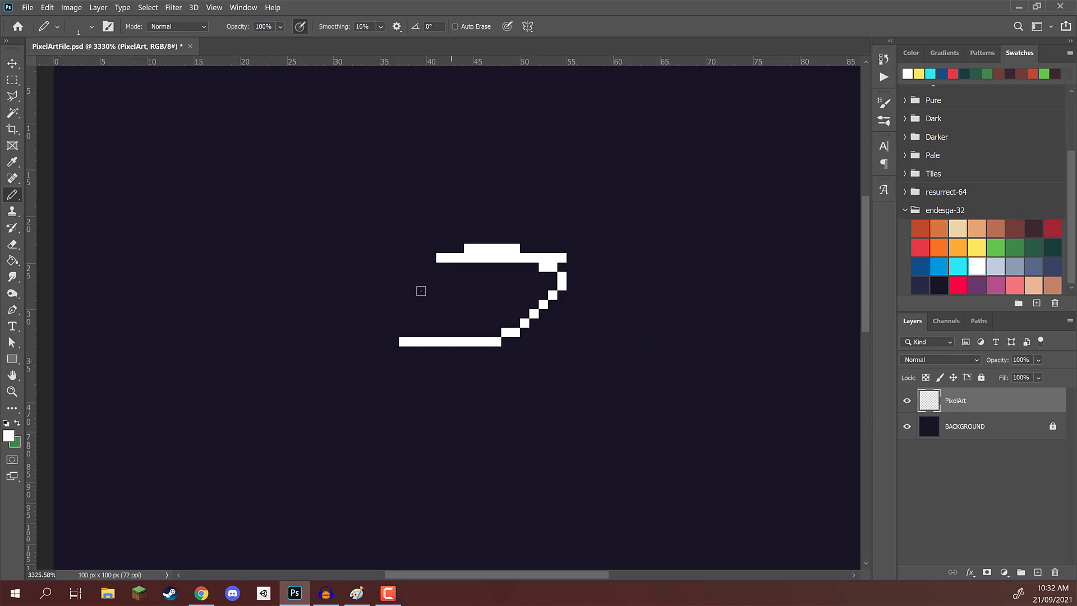
{"action": "left_click_drag", "start_coordinate": [421, 291], "coordinate": [398, 341]}
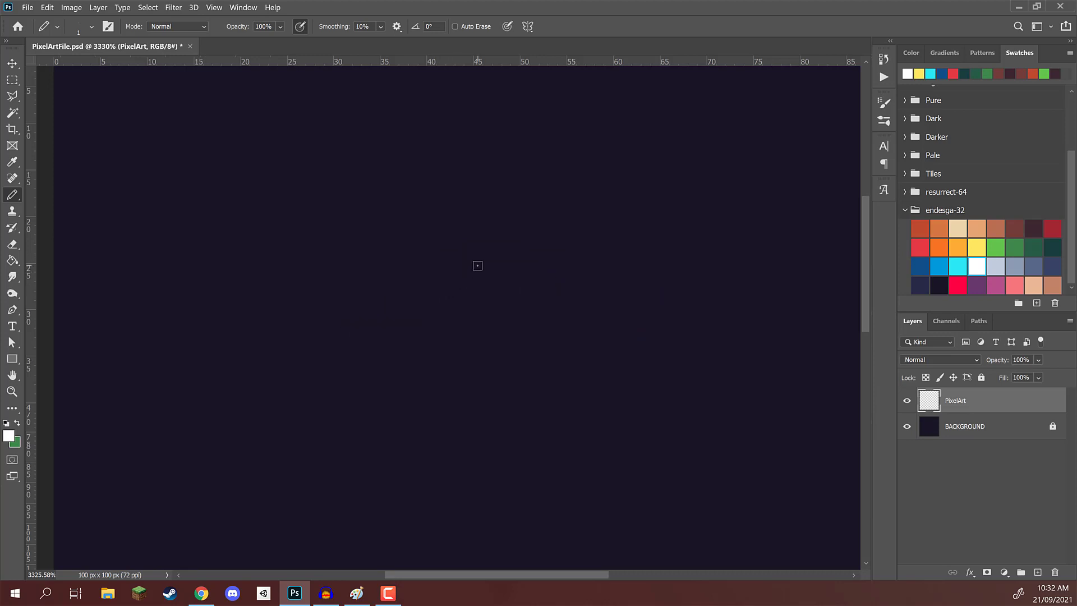
Create a new layer named 'Player' above PixelArt with Shift+Ctrl+N
{"action": "scroll", "coordinate": [370, 189], "scroll_direction": "down", "scroll_amount": 3}
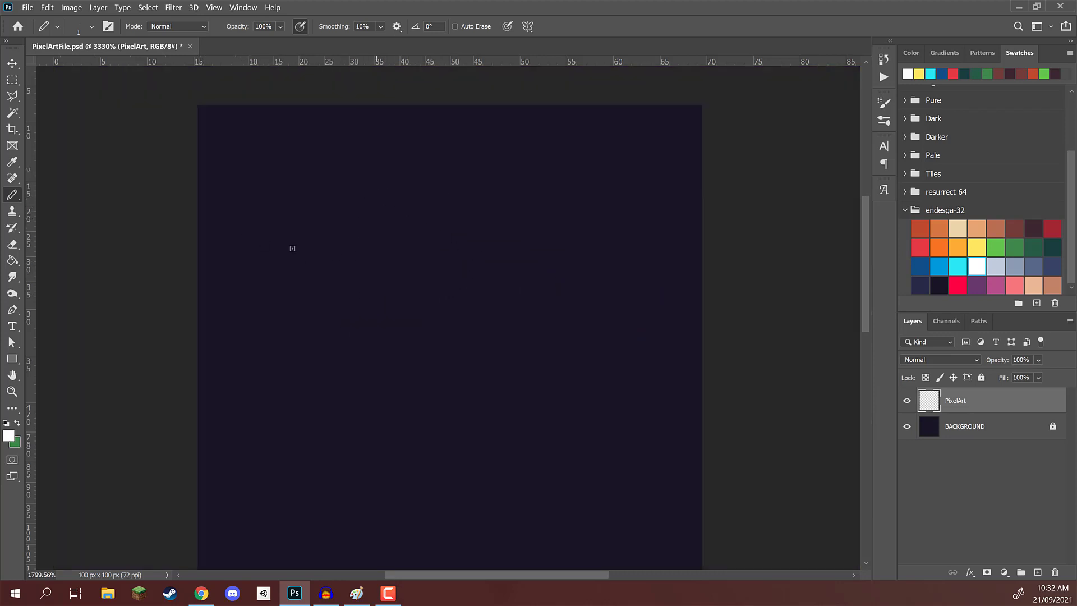
{"action": "scroll", "coordinate": [204, 103], "scroll_direction": "up", "scroll_amount": 5}
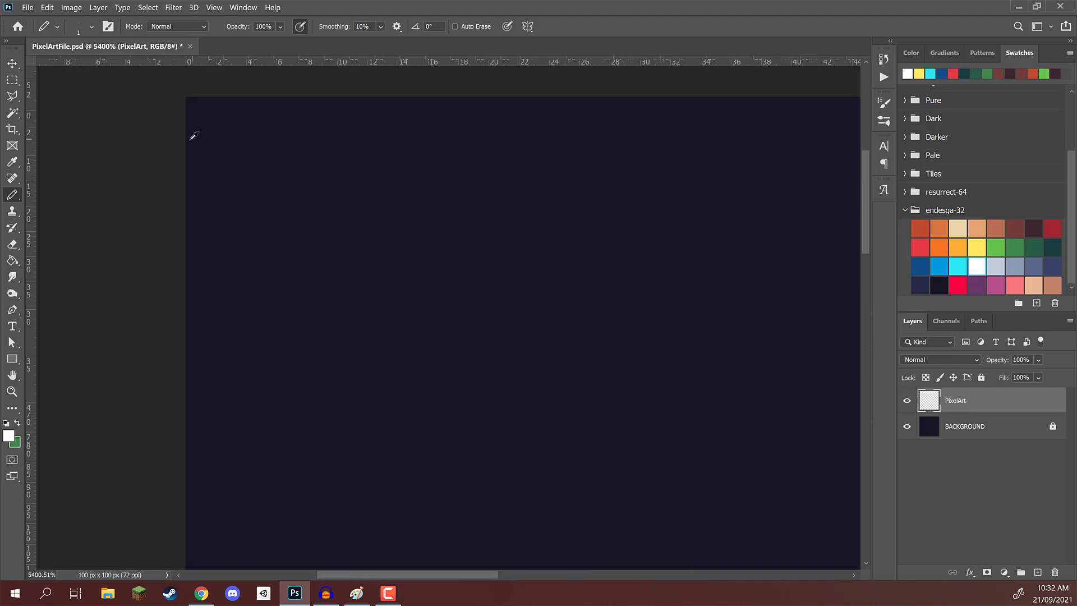
{"action": "scroll", "coordinate": [404, 228], "scroll_direction": "down", "scroll_amount": 2}
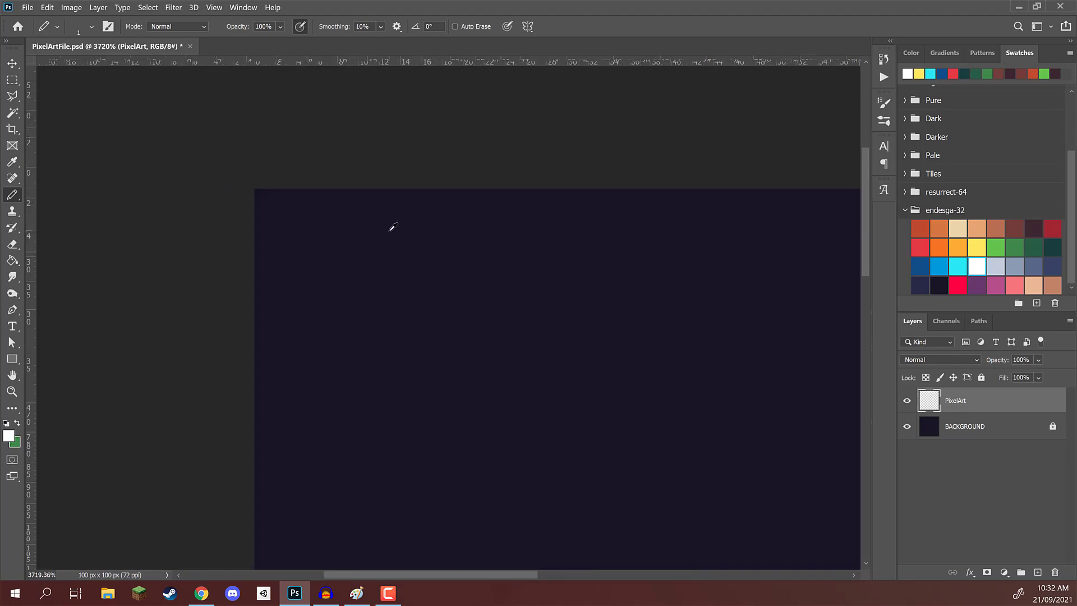
{"action": "key", "text": "ctrl+shift+n"}
{"action": "type", "text": "Player"}
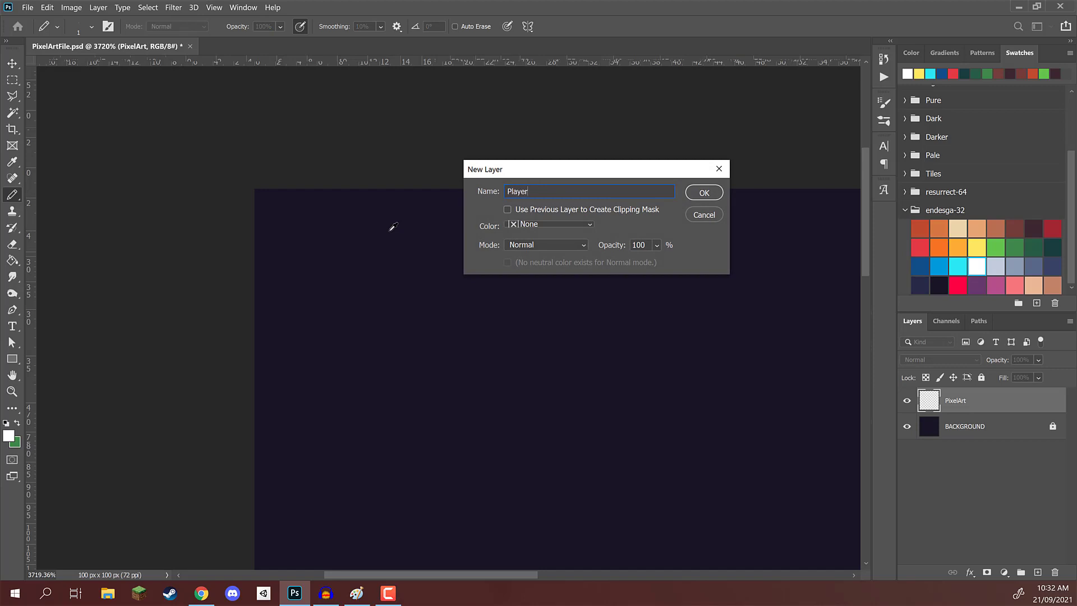
{"action": "key", "text": "Return"}
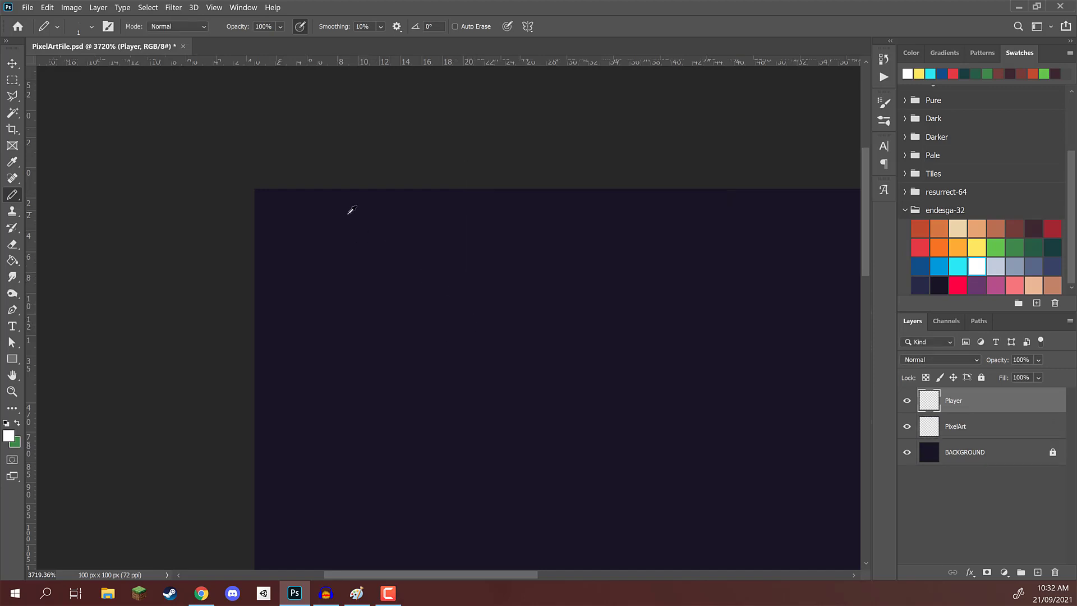
{"action": "scroll", "coordinate": [365, 221], "scroll_direction": "up", "scroll_amount": 2}
{"action": "scroll", "coordinate": [367, 225], "scroll_direction": "up", "scroll_amount": 1}
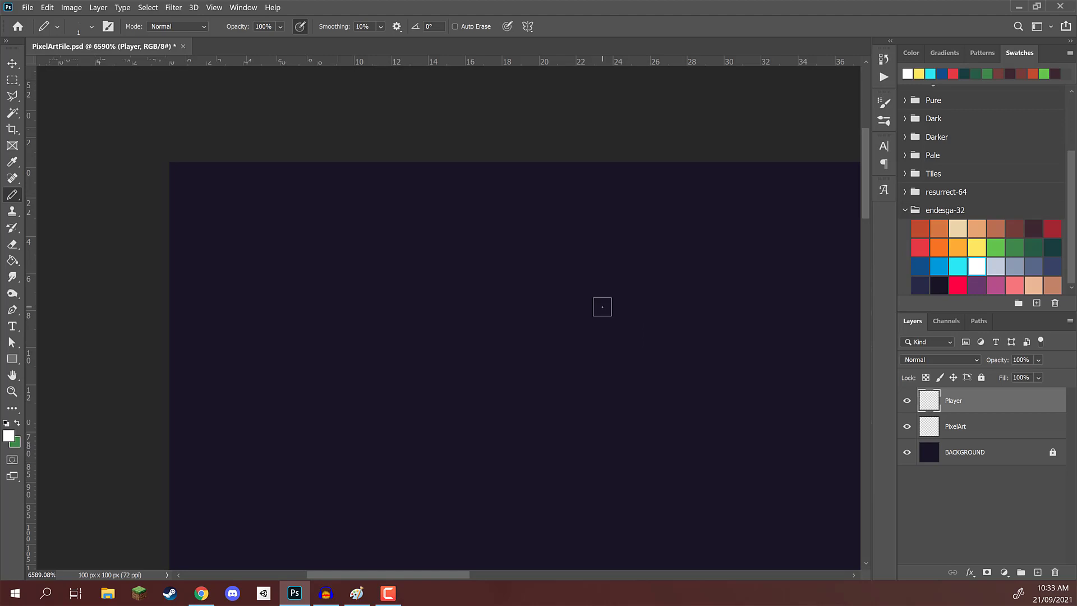
{"action": "scroll", "coordinate": [429, 325], "scroll_direction": "down", "scroll_amount": 1}
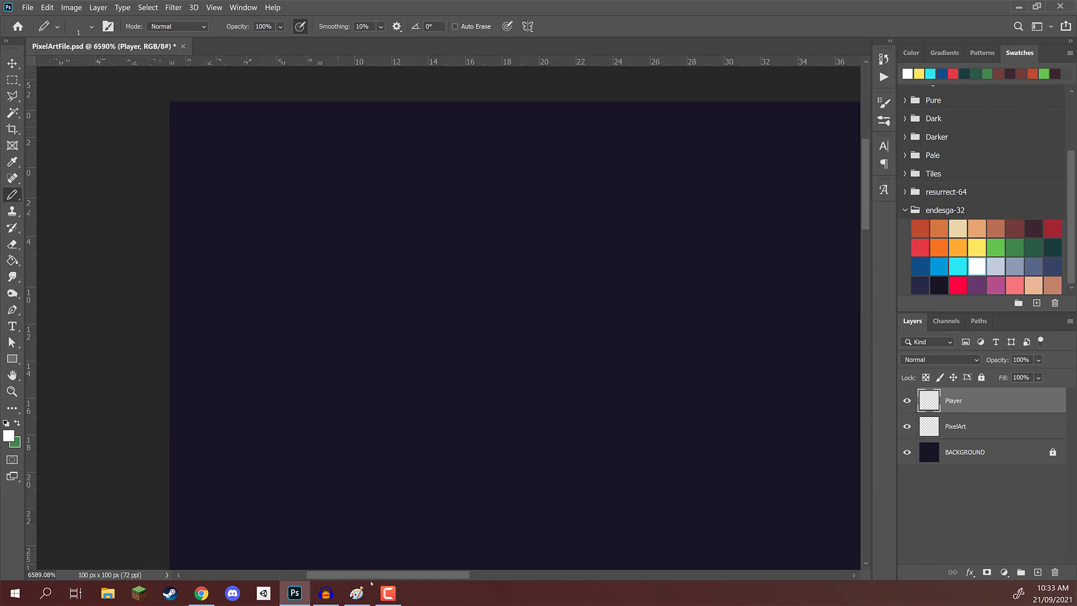
{"action": "mouse_move", "coordinate": [371, 575]}
{"action": "left_mouse_down"}
{"action": "mouse_move", "coordinate": [397, 575]}
{"action": "mouse_move", "coordinate": [366, 575]}
{"action": "left_mouse_up"}
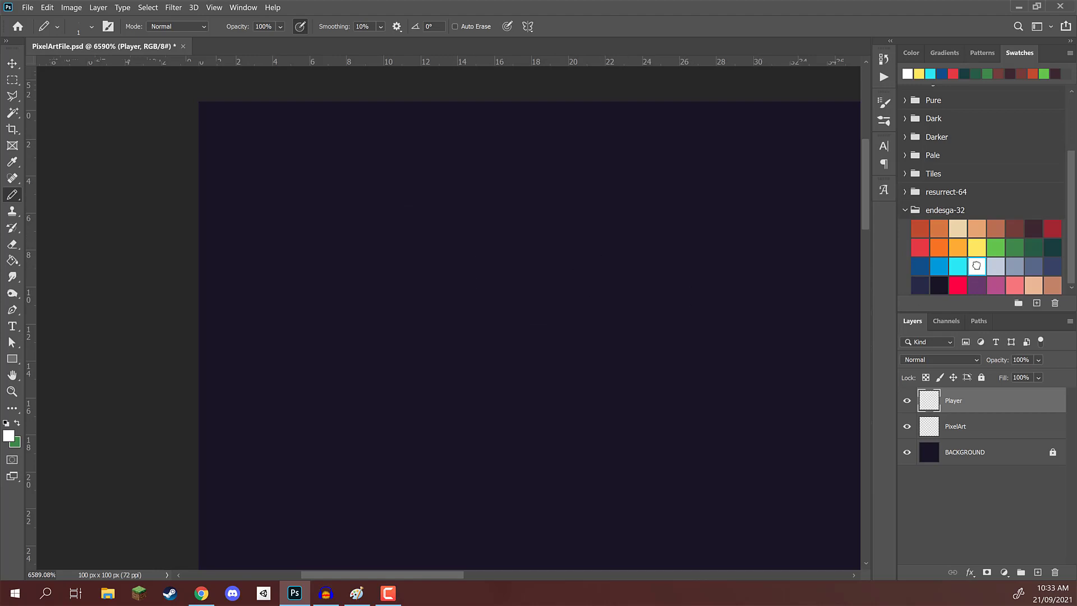
{"action": "scroll", "coordinate": [494, 147], "scroll_direction": "up", "scroll_amount": 1}
{"action": "scroll", "coordinate": [344, 150], "scroll_direction": "up", "scroll_amount": 1}
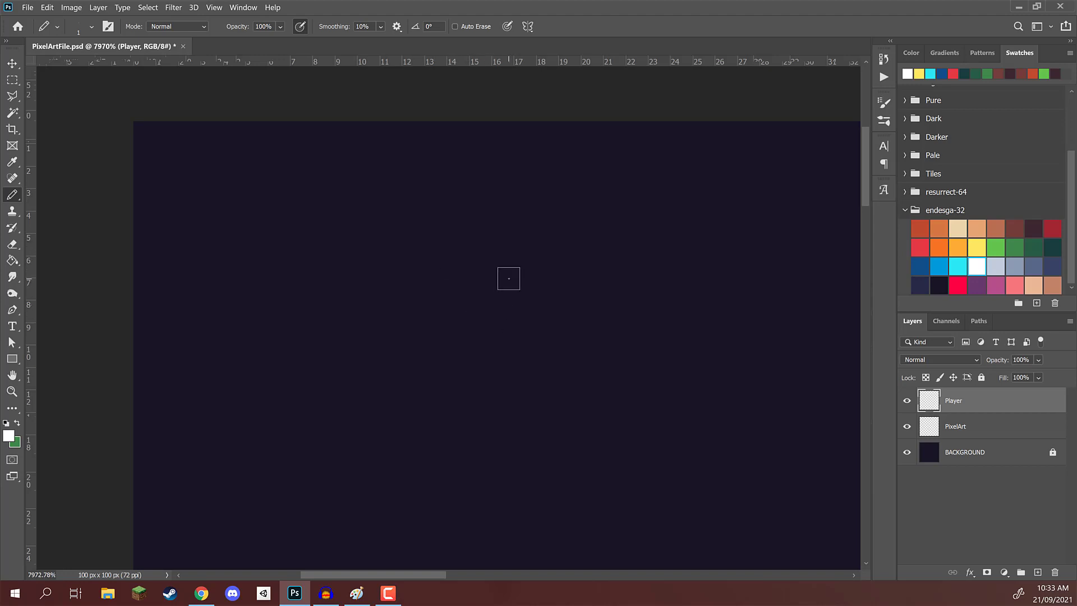
Paint the white head block, stepped plume and solid body block on the Player layer
{"action": "mouse_move", "coordinate": [508, 278]}
{"action": "left_mouse_down"}
{"action": "mouse_move", "coordinate": [503, 308]}
{"action": "mouse_move", "coordinate": [500, 217]}
{"action": "mouse_move", "coordinate": [495, 242]}
{"action": "mouse_move", "coordinate": [468, 219]}
{"action": "mouse_move", "coordinate": [413, 220]}
{"action": "mouse_move", "coordinate": [413, 266]}
{"action": "mouse_move", "coordinate": [435, 311]}
{"action": "mouse_move", "coordinate": [486, 305]}
{"action": "mouse_move", "coordinate": [427, 280]}
{"action": "mouse_move", "coordinate": [482, 242]}
{"action": "mouse_move", "coordinate": [497, 260]}
{"action": "mouse_move", "coordinate": [465, 268]}
{"action": "left_mouse_up"}
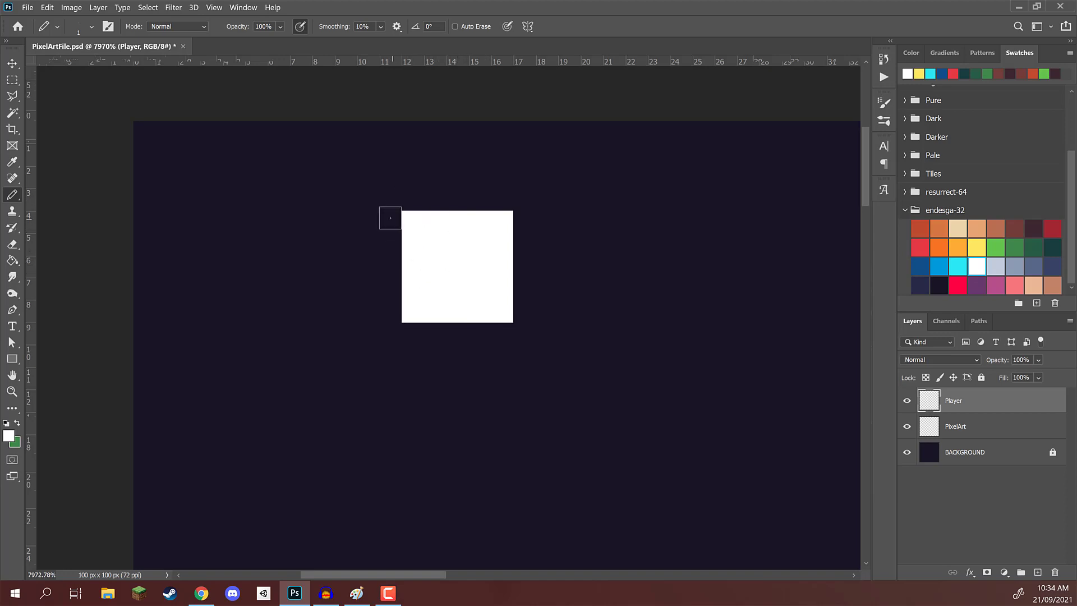
{"action": "left_click_drag", "start_coordinate": [390, 222], "coordinate": [368, 199]}
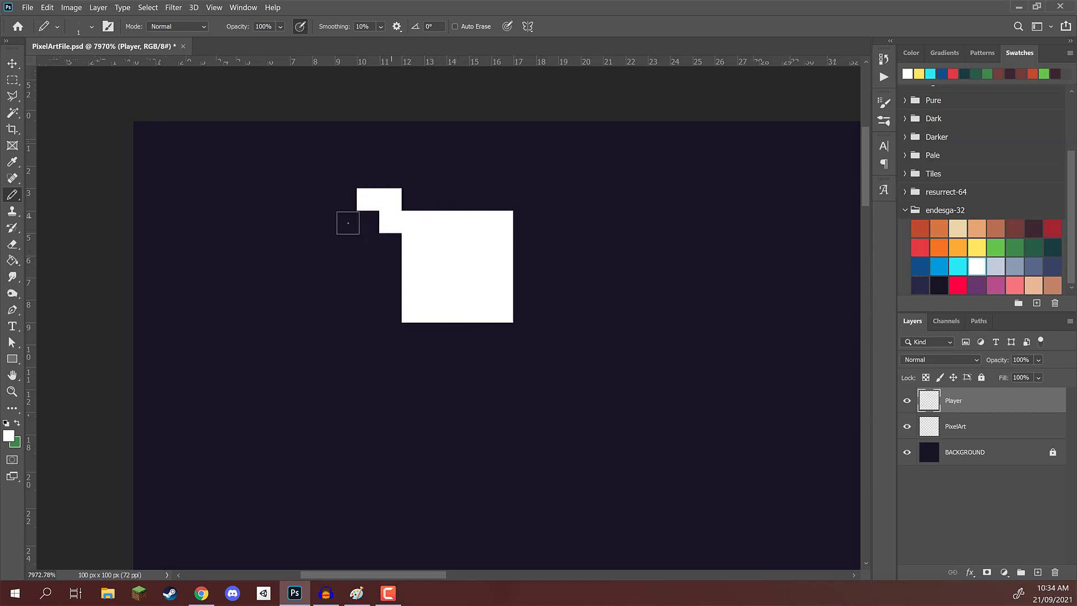
{"action": "scroll", "coordinate": [427, 218], "scroll_direction": "down", "scroll_amount": 2}
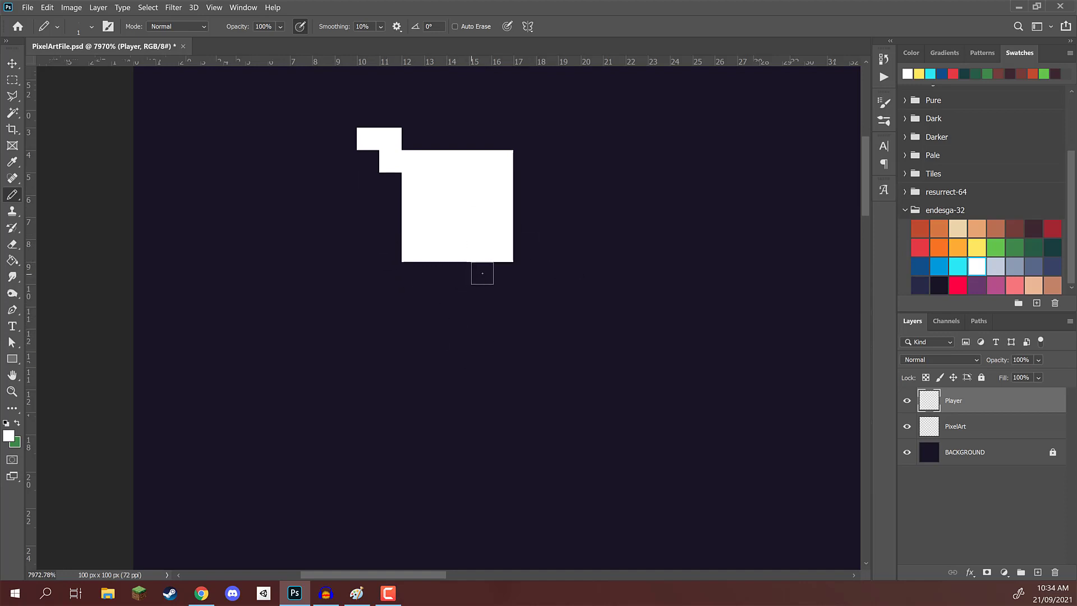
{"action": "left_click", "coordinate": [481, 273]}
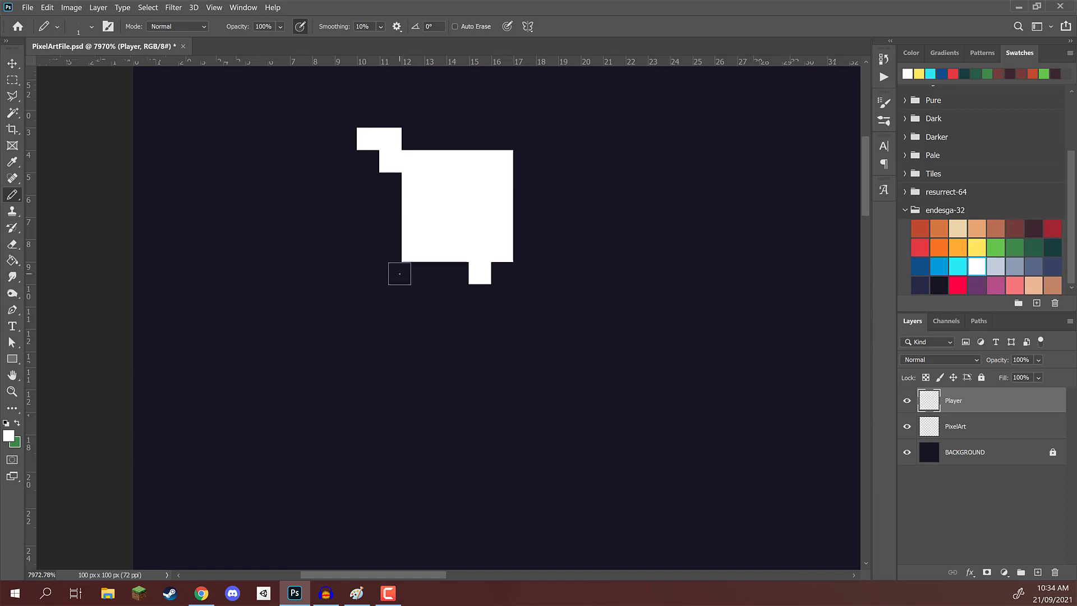
{"action": "left_click_drag", "start_coordinate": [399, 273], "coordinate": [476, 273]}
{"action": "left_click_drag", "start_coordinate": [390, 296], "coordinate": [391, 325]}
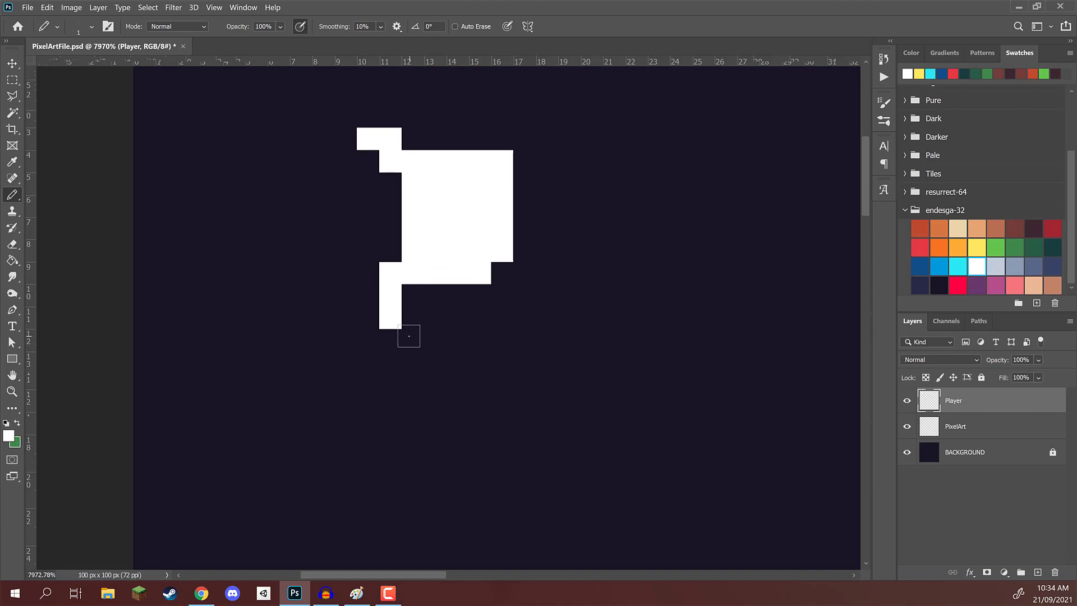
{"action": "left_click_drag", "start_coordinate": [390, 323], "coordinate": [427, 308]}
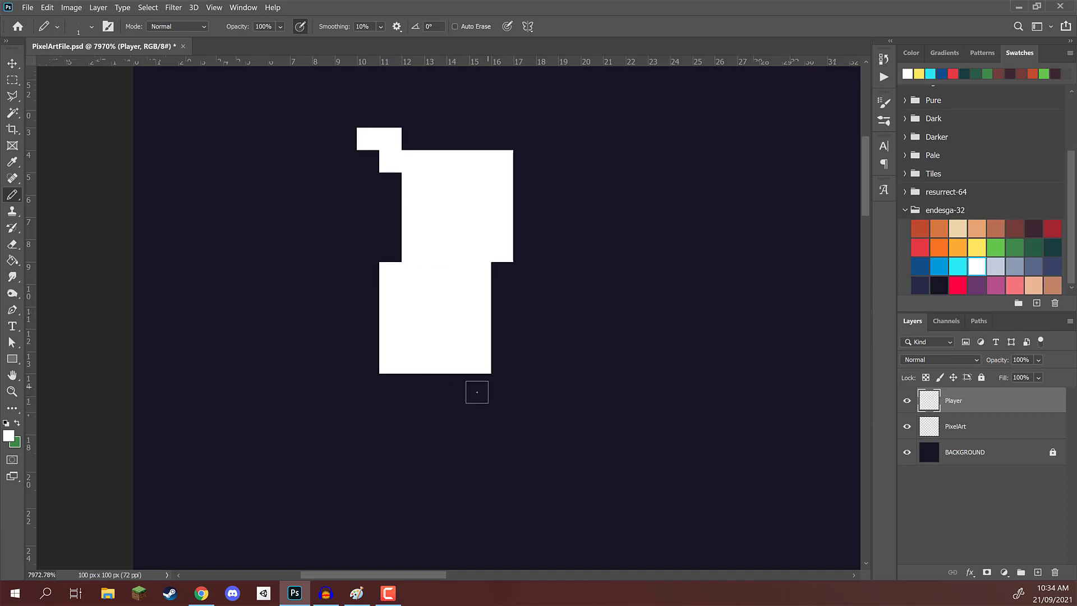
Paint white left and right legs below the body
{"action": "left_click_drag", "start_coordinate": [481, 385], "coordinate": [479, 409]}
{"action": "left_click", "coordinate": [414, 384]}
{"action": "left_click", "coordinate": [412, 407]}
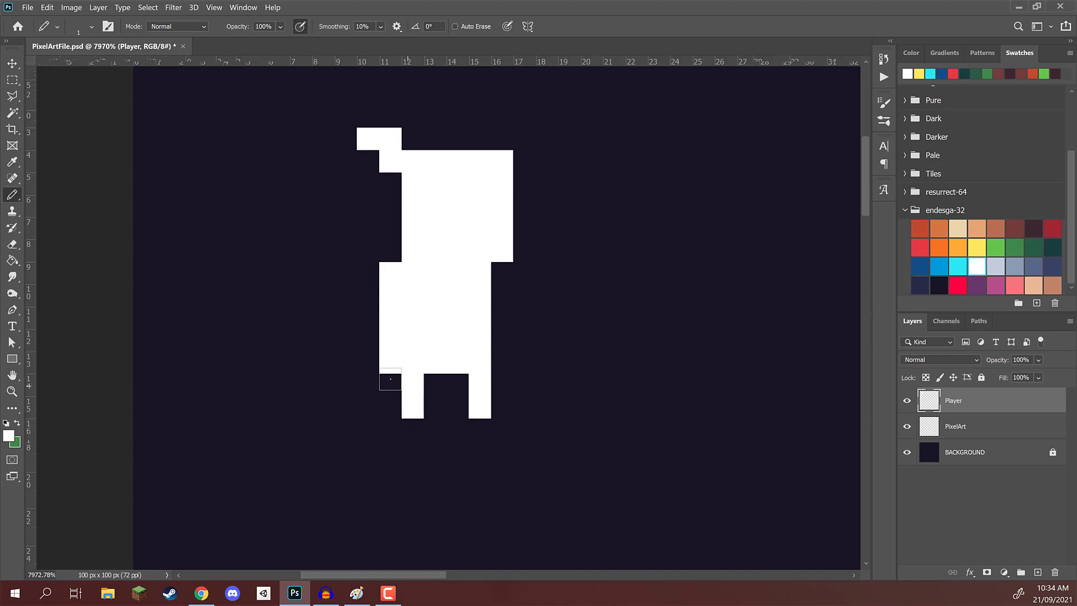
{"action": "left_click", "coordinate": [390, 385]}
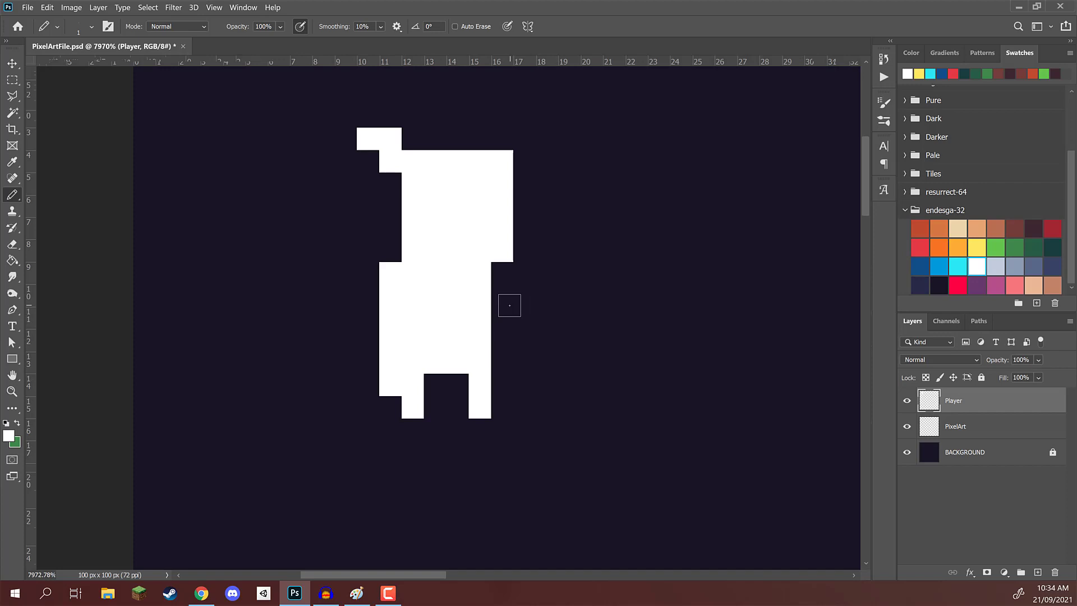
Widen the body's right and left edges with white pixel columns
{"action": "left_click_drag", "start_coordinate": [501, 292], "coordinate": [501, 341]}
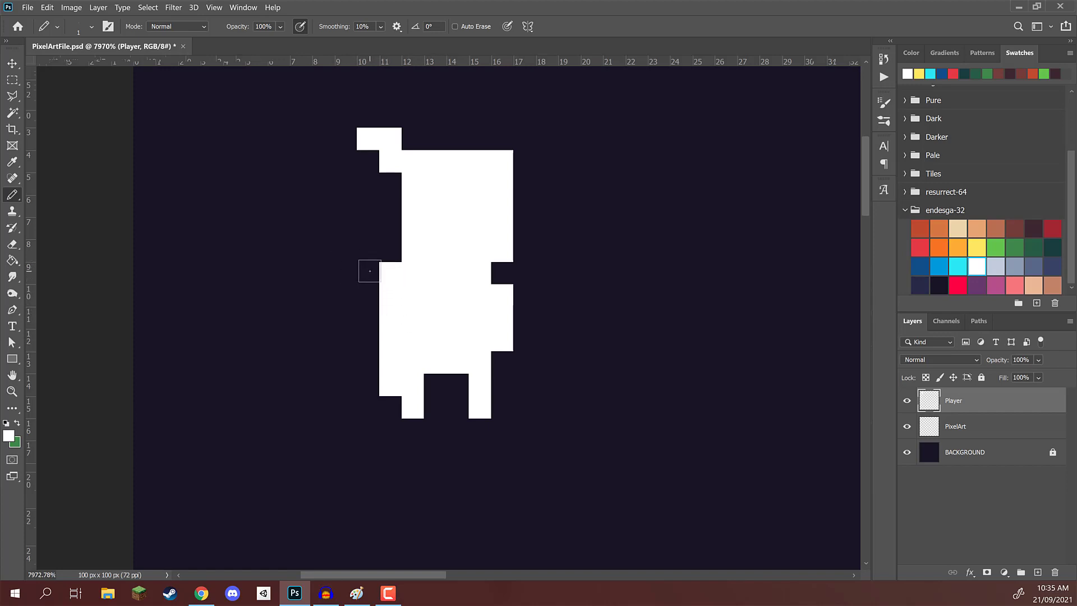
{"action": "left_click_drag", "start_coordinate": [366, 274], "coordinate": [365, 296]}
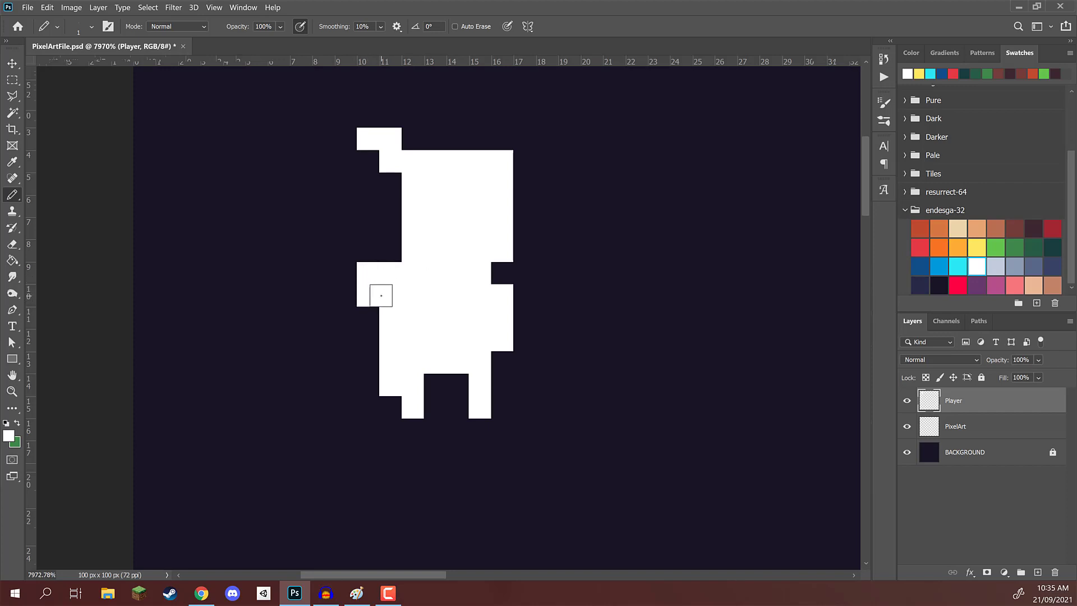
{"action": "left_click", "coordinate": [387, 251]}
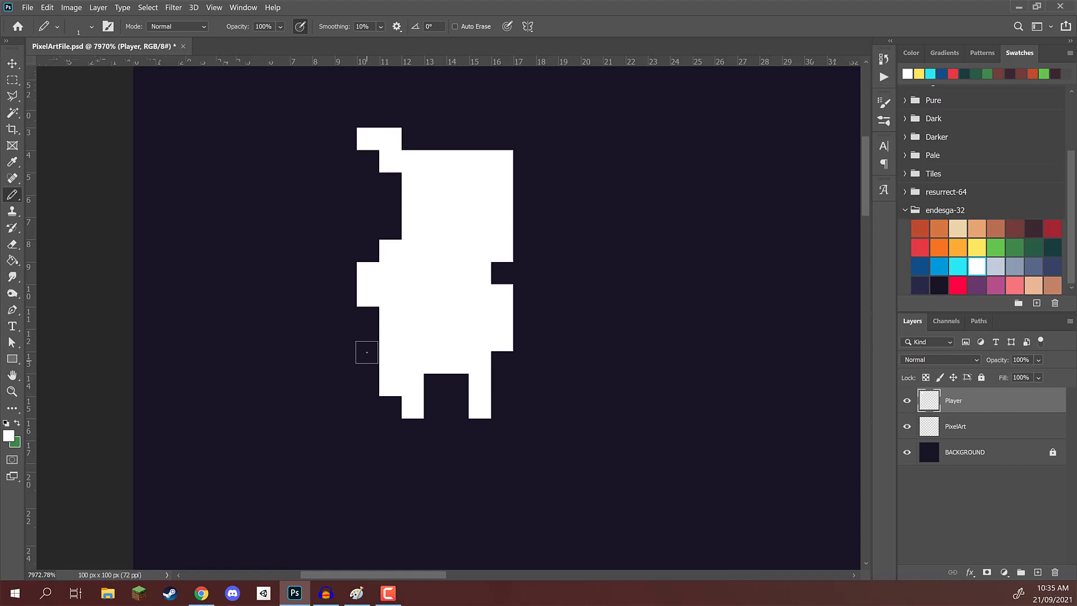
{"action": "left_click_drag", "start_coordinate": [363, 316], "coordinate": [364, 385]}
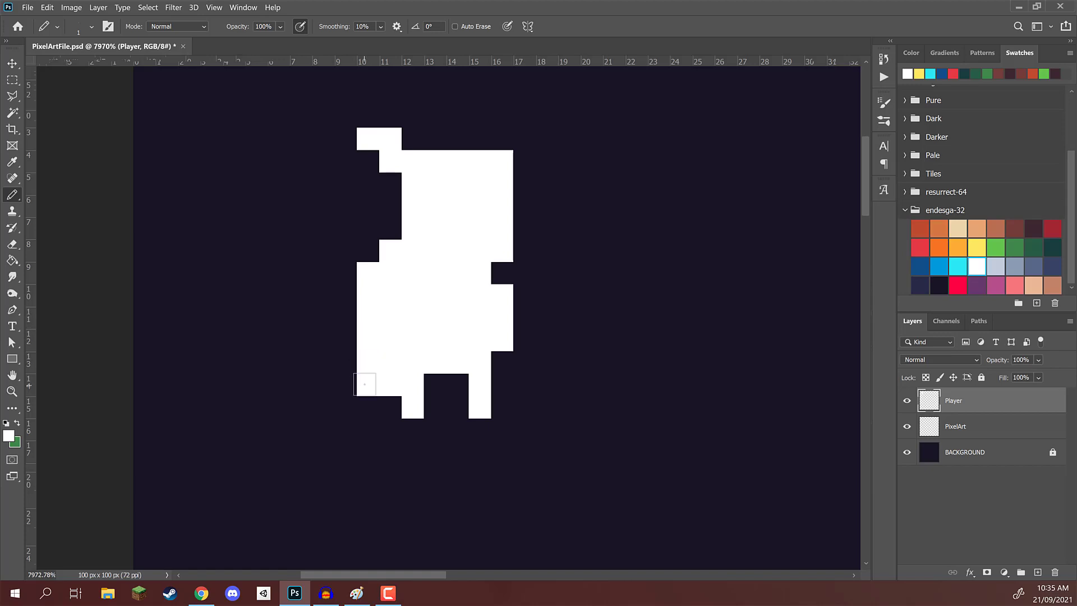
Shift the Player sprite right and down with the Move tool (V), then return to Pencil (B)
{"action": "scroll", "coordinate": [417, 279], "scroll_direction": "down", "scroll_amount": 6}
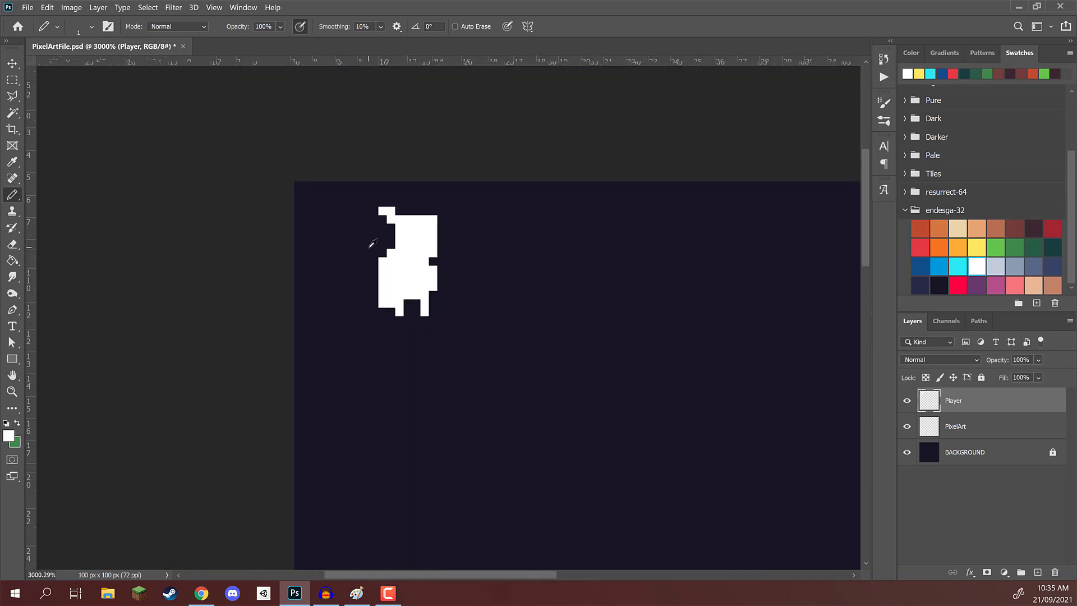
{"action": "scroll", "coordinate": [186, 199], "scroll_direction": "up", "scroll_amount": 2}
{"action": "scroll", "coordinate": [567, 265], "scroll_direction": "down", "scroll_amount": 6}
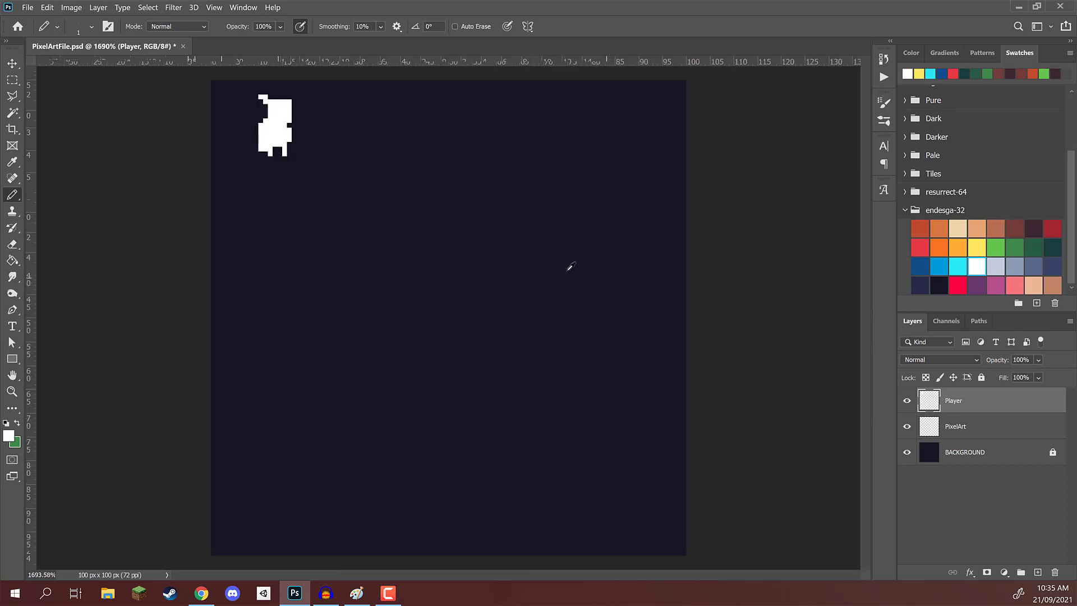
{"action": "scroll", "coordinate": [234, 117], "scroll_direction": "up", "scroll_amount": 6}
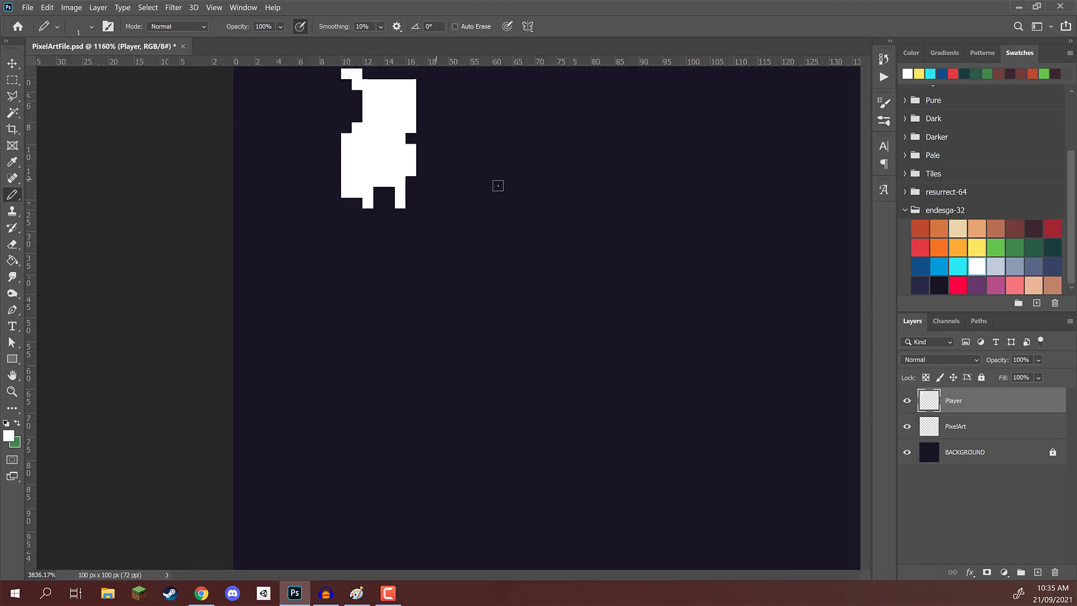
{"action": "scroll", "coordinate": [250, 173], "scroll_direction": "up", "scroll_amount": 2}
{"action": "scroll", "coordinate": [304, 218], "scroll_direction": "up", "scroll_amount": 2}
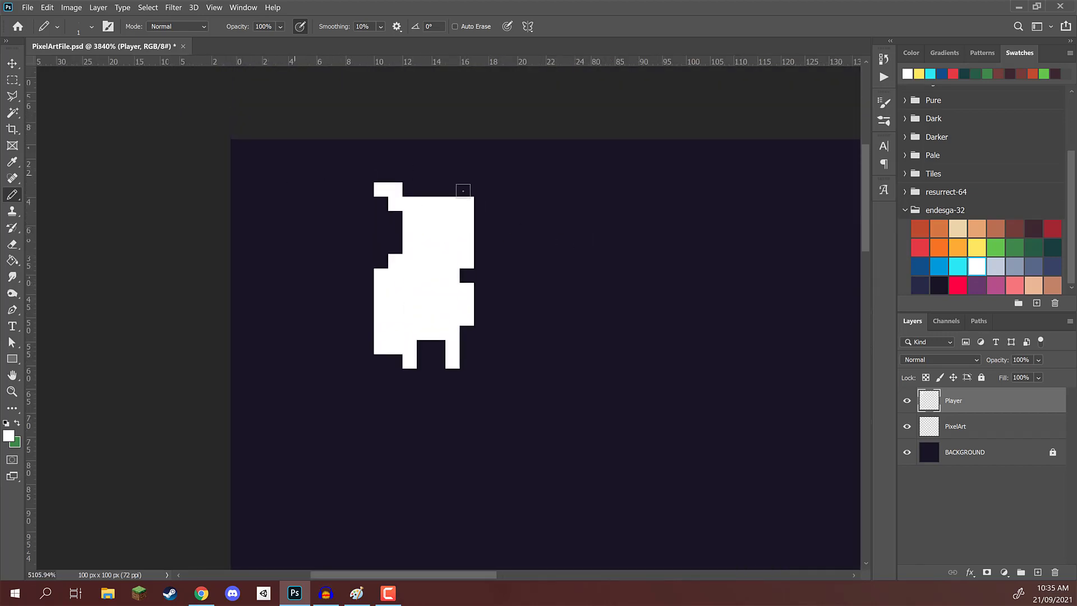
{"action": "scroll", "coordinate": [384, 231], "scroll_direction": "up", "scroll_amount": 2}
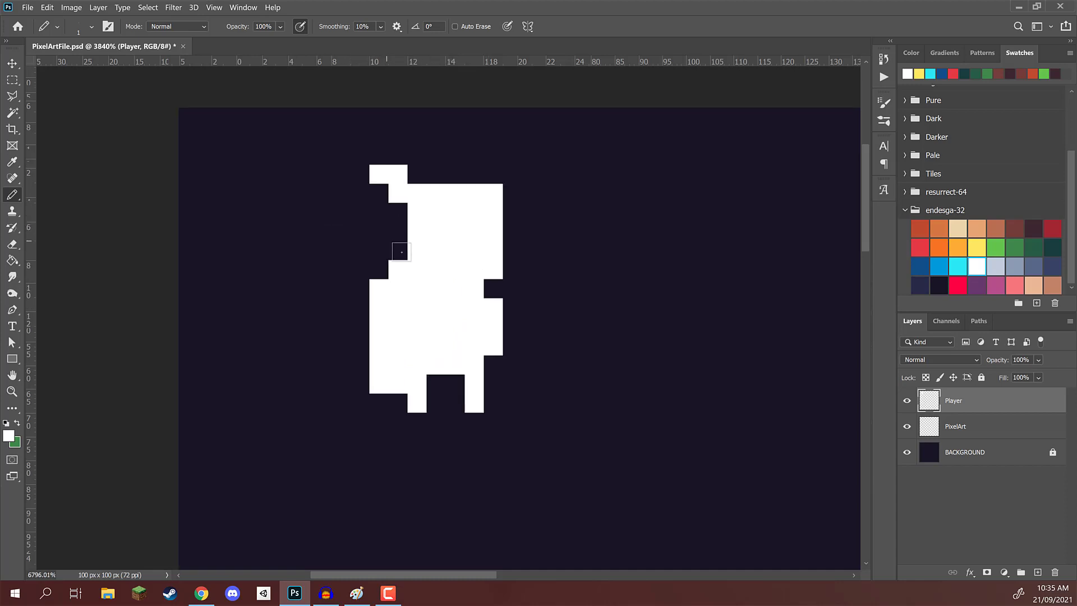
{"action": "key", "text": "v"}
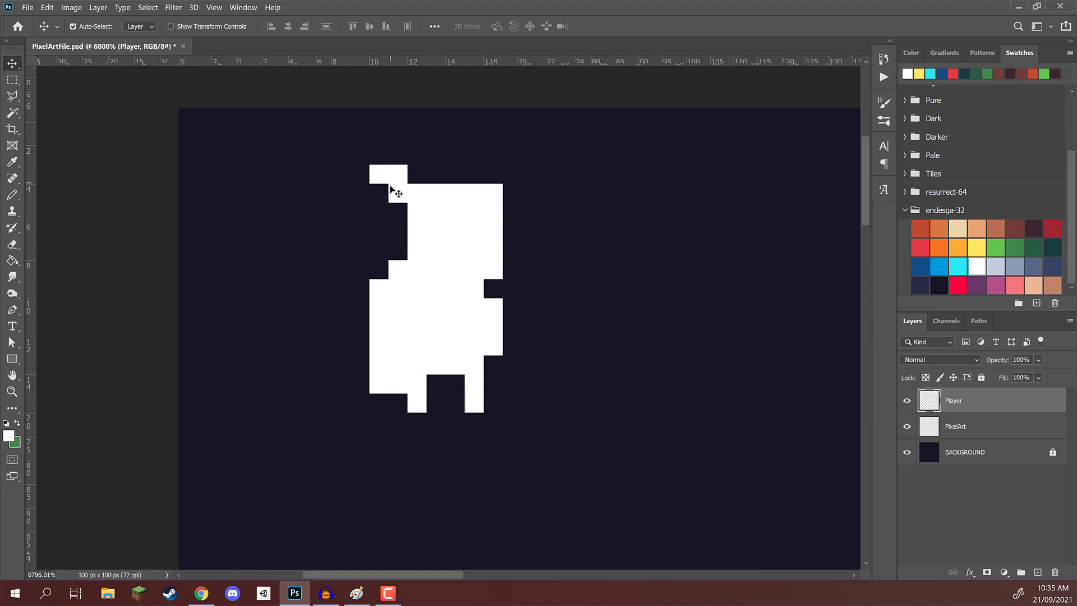
{"action": "left_click_drag", "start_coordinate": [452, 273], "coordinate": [509, 292]}
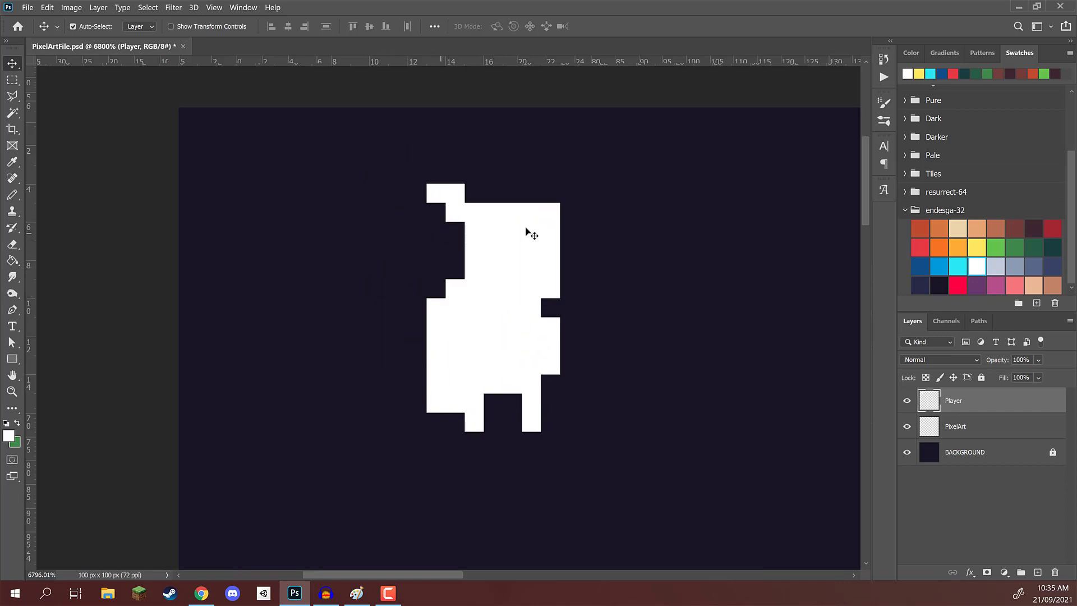
{"action": "key", "text": "b"}
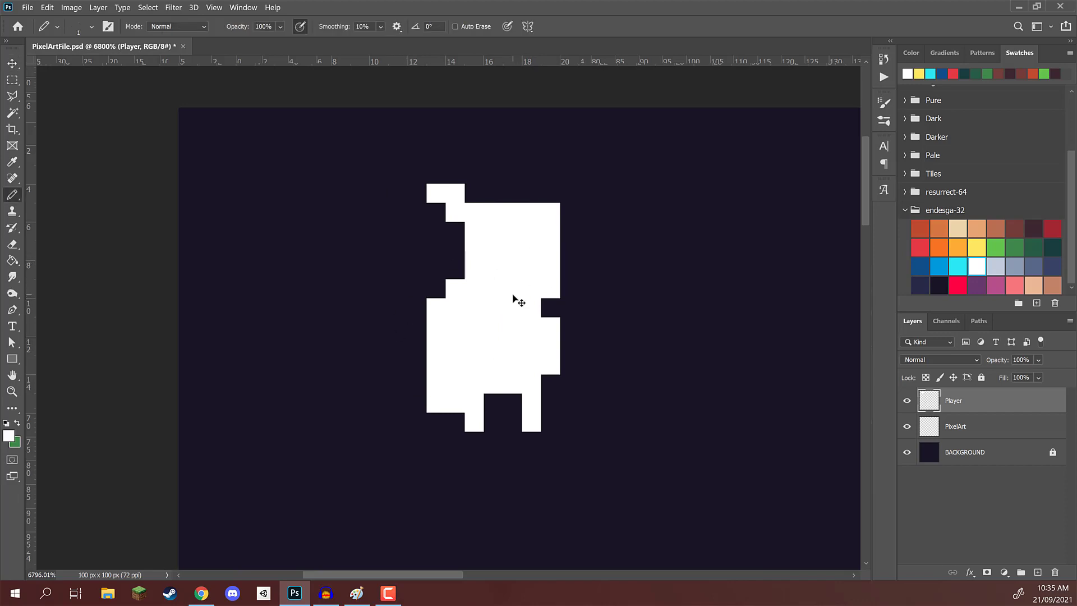
{"action": "scroll", "coordinate": [519, 241], "scroll_direction": "up", "scroll_amount": 2}
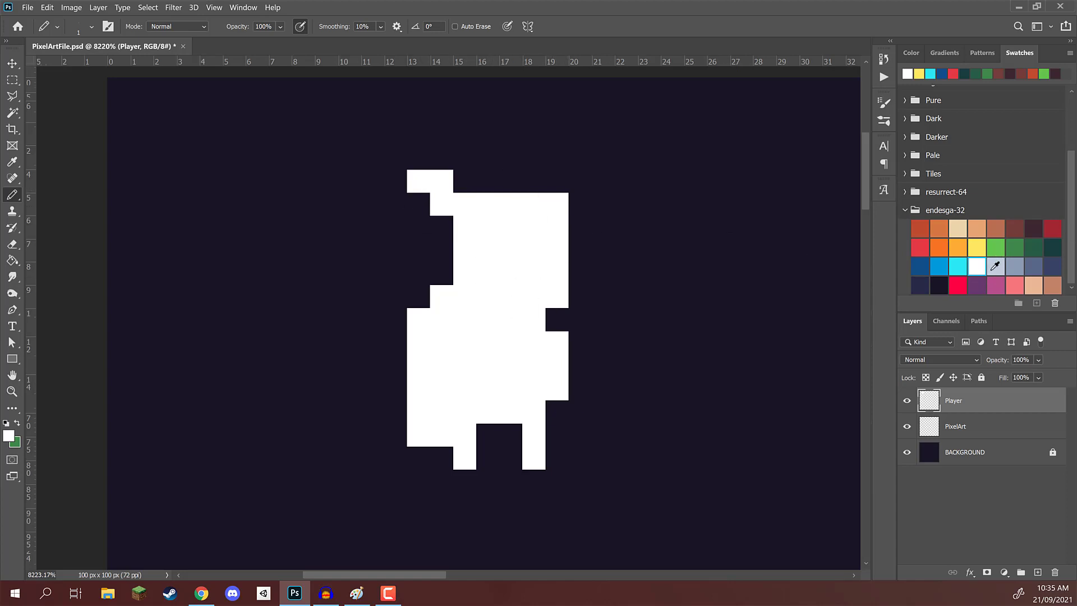
Paint the helmet area pale blue, covering the white strip inside it
{"action": "left_click", "coordinate": [995, 266]}
{"action": "mouse_move", "coordinate": [561, 203]}
{"action": "left_mouse_down"}
{"action": "mouse_move", "coordinate": [459, 209]}
{"action": "mouse_move", "coordinate": [466, 290]}
{"action": "mouse_move", "coordinate": [557, 289]}
{"action": "mouse_move", "coordinate": [551, 234]}
{"action": "mouse_move", "coordinate": [484, 241]}
{"action": "left_mouse_up"}
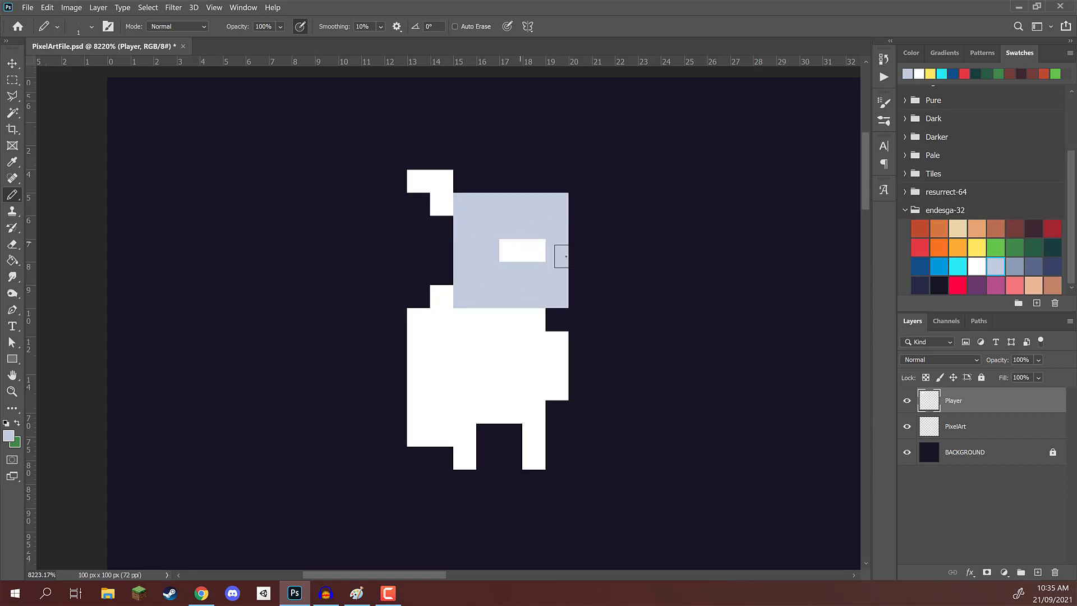
{"action": "left_click_drag", "start_coordinate": [565, 257], "coordinate": [539, 250]}
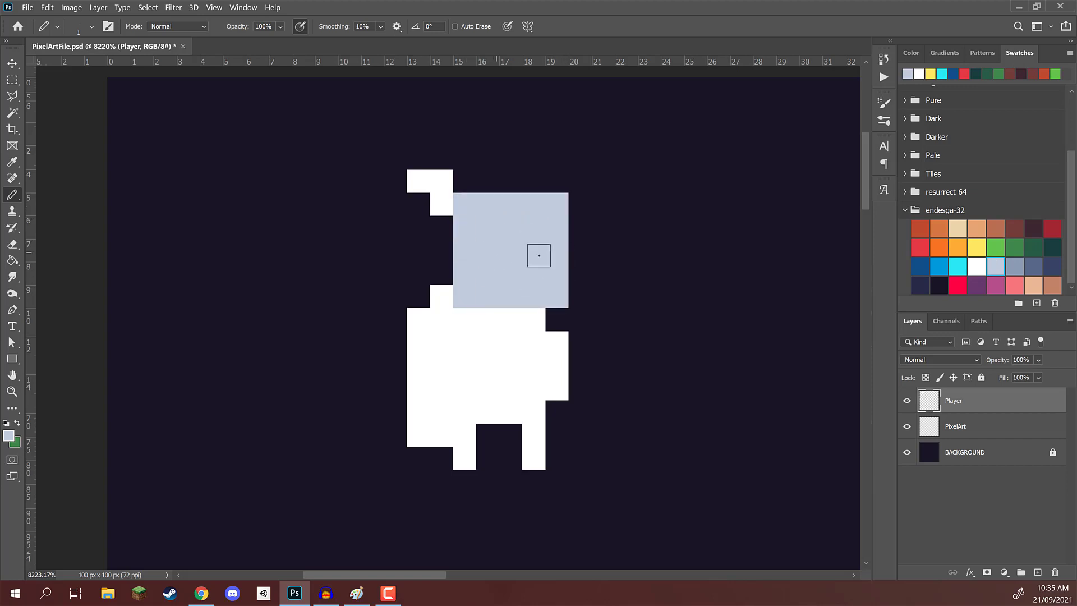
Paint the legs and body light blue-grey, undoing the last stroke
{"action": "left_click", "coordinate": [1016, 269]}
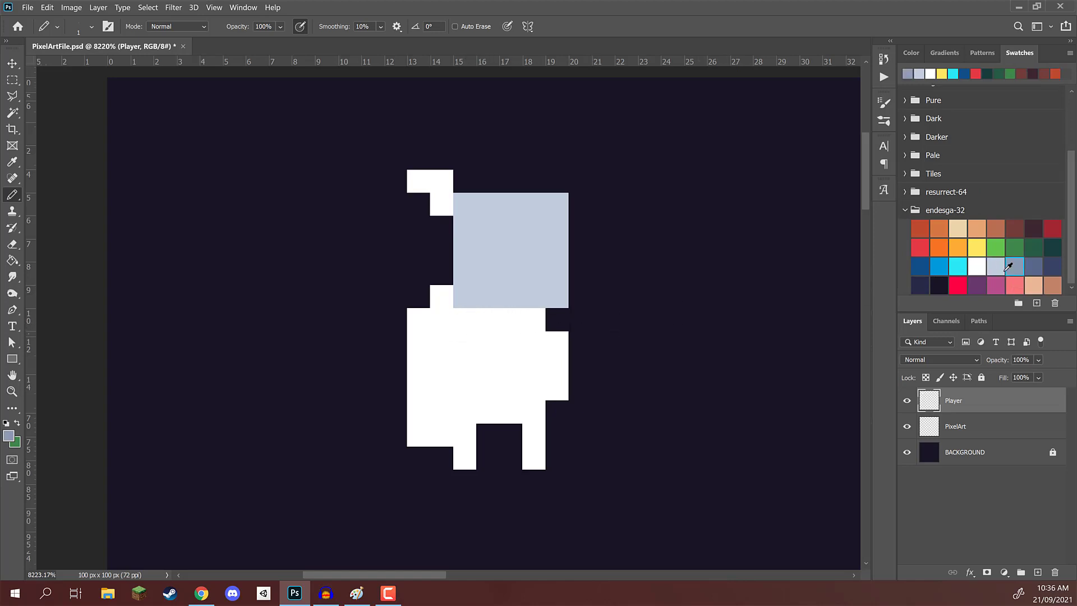
{"action": "left_click", "coordinate": [996, 268]}
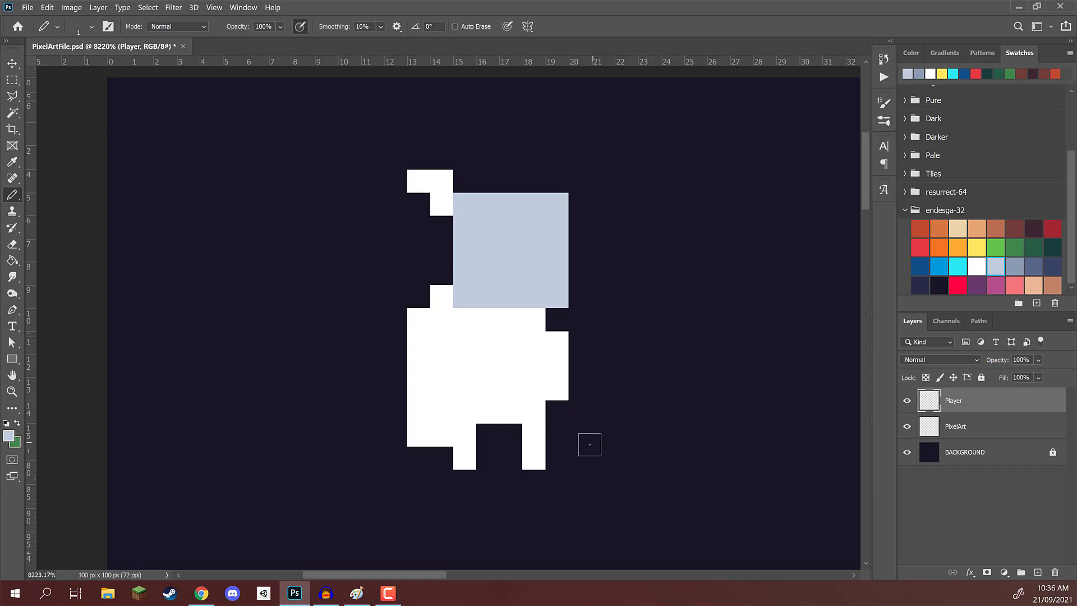
{"action": "mouse_move", "coordinate": [527, 447]}
{"action": "left_mouse_down"}
{"action": "mouse_move", "coordinate": [522, 320]}
{"action": "mouse_move", "coordinate": [448, 305]}
{"action": "mouse_move", "coordinate": [452, 330]}
{"action": "mouse_move", "coordinate": [430, 320]}
{"action": "mouse_move", "coordinate": [438, 333]}
{"action": "mouse_move", "coordinate": [465, 317]}
{"action": "mouse_move", "coordinate": [466, 369]}
{"action": "mouse_move", "coordinate": [450, 364]}
{"action": "mouse_move", "coordinate": [453, 414]}
{"action": "mouse_move", "coordinate": [455, 376]}
{"action": "mouse_move", "coordinate": [471, 372]}
{"action": "mouse_move", "coordinate": [449, 419]}
{"action": "mouse_move", "coordinate": [450, 429]}
{"action": "mouse_move", "coordinate": [465, 412]}
{"action": "mouse_move", "coordinate": [461, 456]}
{"action": "mouse_move", "coordinate": [475, 430]}
{"action": "mouse_move", "coordinate": [523, 408]}
{"action": "mouse_move", "coordinate": [540, 458]}
{"action": "mouse_move", "coordinate": [533, 428]}
{"action": "mouse_move", "coordinate": [554, 350]}
{"action": "mouse_move", "coordinate": [493, 320]}
{"action": "mouse_move", "coordinate": [477, 334]}
{"action": "mouse_move", "coordinate": [507, 382]}
{"action": "mouse_move", "coordinate": [518, 321]}
{"action": "mouse_move", "coordinate": [535, 358]}
{"action": "mouse_move", "coordinate": [529, 368]}
{"action": "mouse_move", "coordinate": [508, 281]}
{"action": "left_mouse_up"}
{"action": "key", "text": "ctrl+z"}
{"action": "key", "text": "ctrl+z"}
{"action": "scroll", "coordinate": [497, 281], "scroll_direction": "down", "scroll_amount": 3}
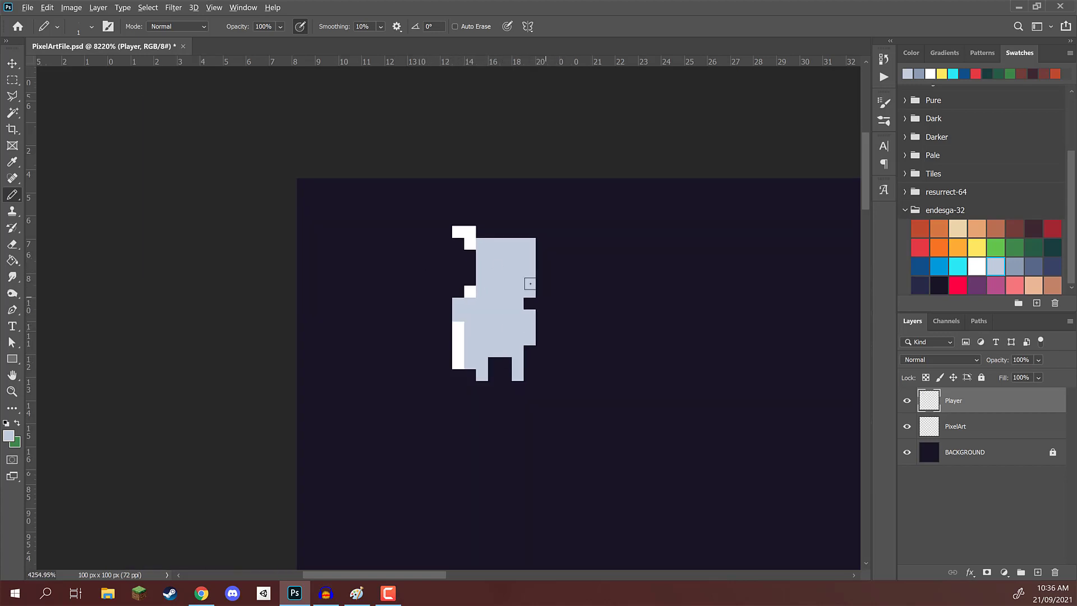
{"action": "scroll", "coordinate": [507, 276], "scroll_direction": "up", "scroll_amount": 2}
{"action": "scroll", "coordinate": [521, 301], "scroll_direction": "up", "scroll_amount": 2}
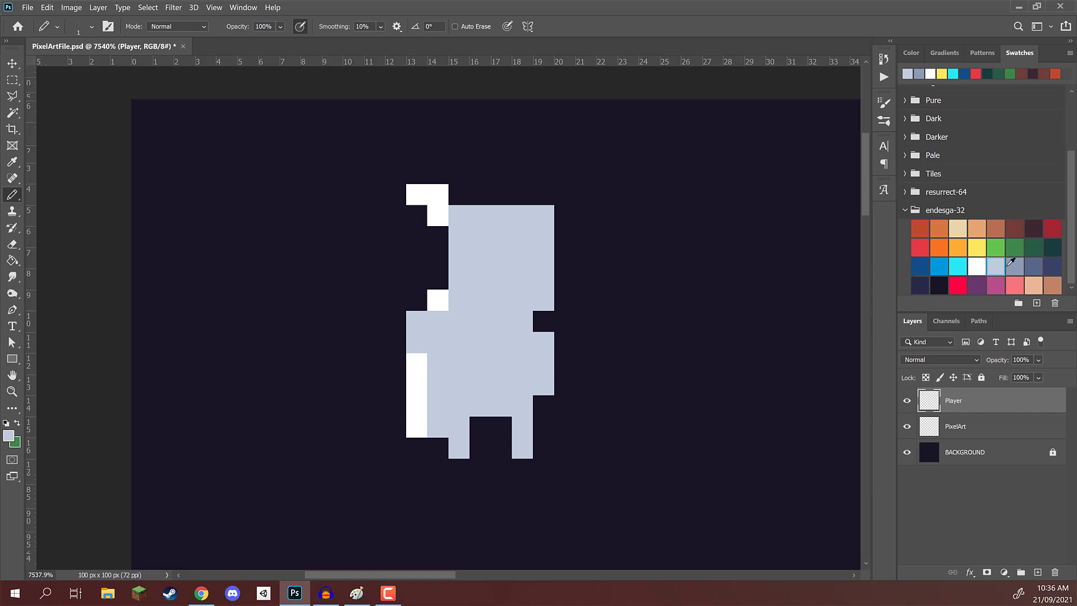
Paint the legs, hip row, lower body and right arm grey-blue
{"action": "left_click", "coordinate": [1012, 265]}
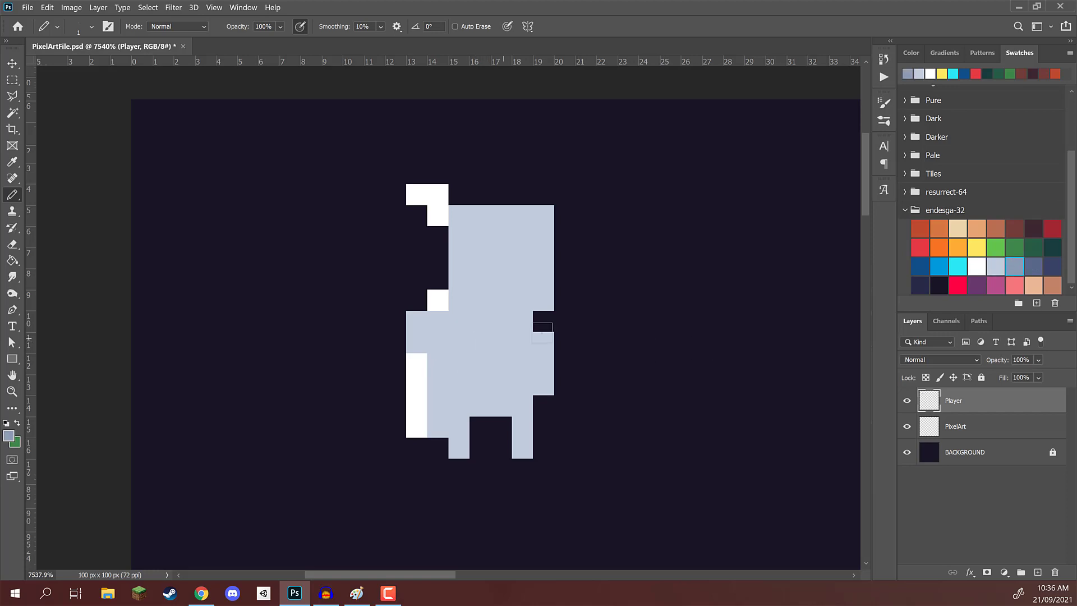
{"action": "left_click", "coordinate": [997, 265]}
{"action": "left_click", "coordinate": [1015, 265]}
{"action": "mouse_move", "coordinate": [523, 320]}
{"action": "left_mouse_down"}
{"action": "mouse_move", "coordinate": [522, 445]}
{"action": "mouse_move", "coordinate": [511, 403]}
{"action": "mouse_move", "coordinate": [462, 402]}
{"action": "mouse_move", "coordinate": [461, 446]}
{"action": "left_mouse_up"}
{"action": "key", "text": "shift+alt+BackSpace"}
{"action": "mouse_move", "coordinate": [516, 356]}
{"action": "left_mouse_down"}
{"action": "mouse_move", "coordinate": [539, 365]}
{"action": "mouse_move", "coordinate": [542, 385]}
{"action": "left_mouse_up"}
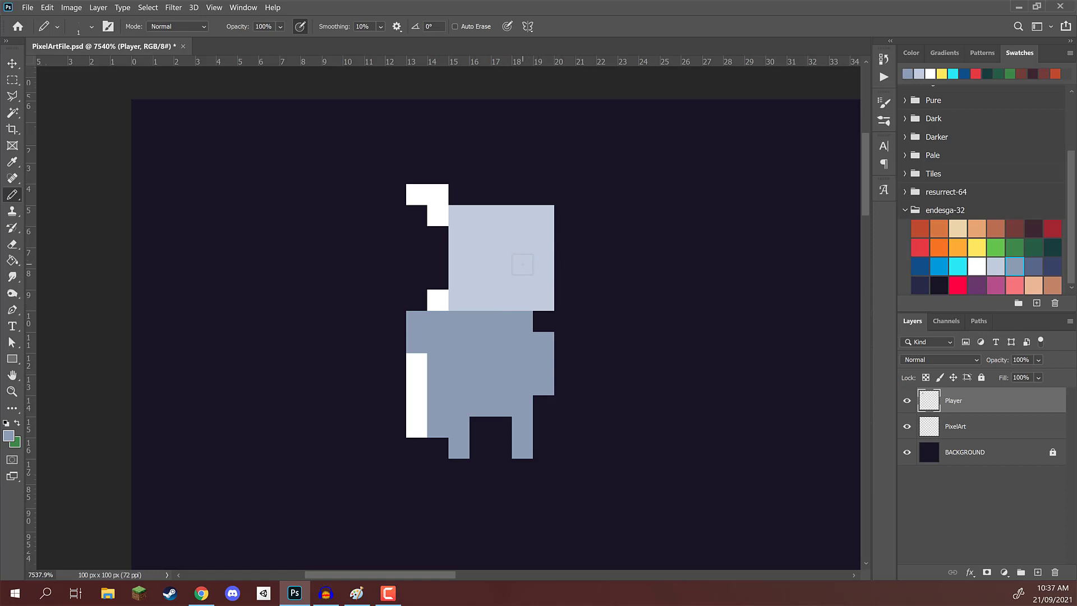
Sample the pale helmet colour and paint a light block at the body's top-left and right arm
{"action": "left_click", "coordinate": [520, 264], "text": "alt"}
{"action": "mouse_move", "coordinate": [416, 337]}
{"action": "left_mouse_down"}
{"action": "mouse_move", "coordinate": [440, 323]}
{"action": "mouse_move", "coordinate": [420, 331]}
{"action": "mouse_move", "coordinate": [448, 340]}
{"action": "mouse_move", "coordinate": [459, 364]}
{"action": "left_mouse_up"}
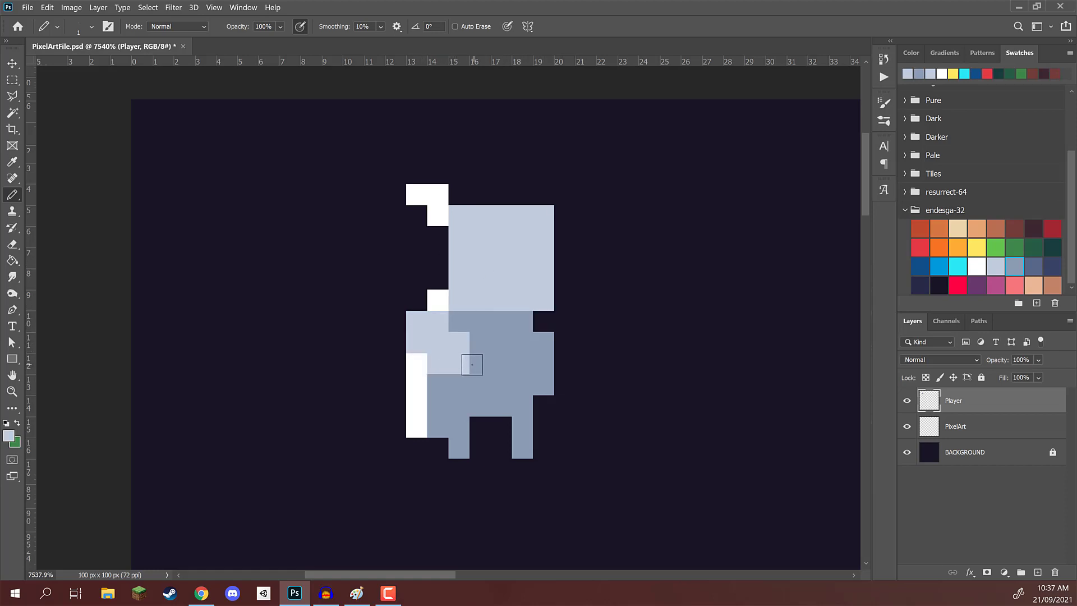
{"action": "left_click", "coordinate": [472, 364]}
{"action": "left_click_drag", "start_coordinate": [544, 343], "coordinate": [540, 382]}
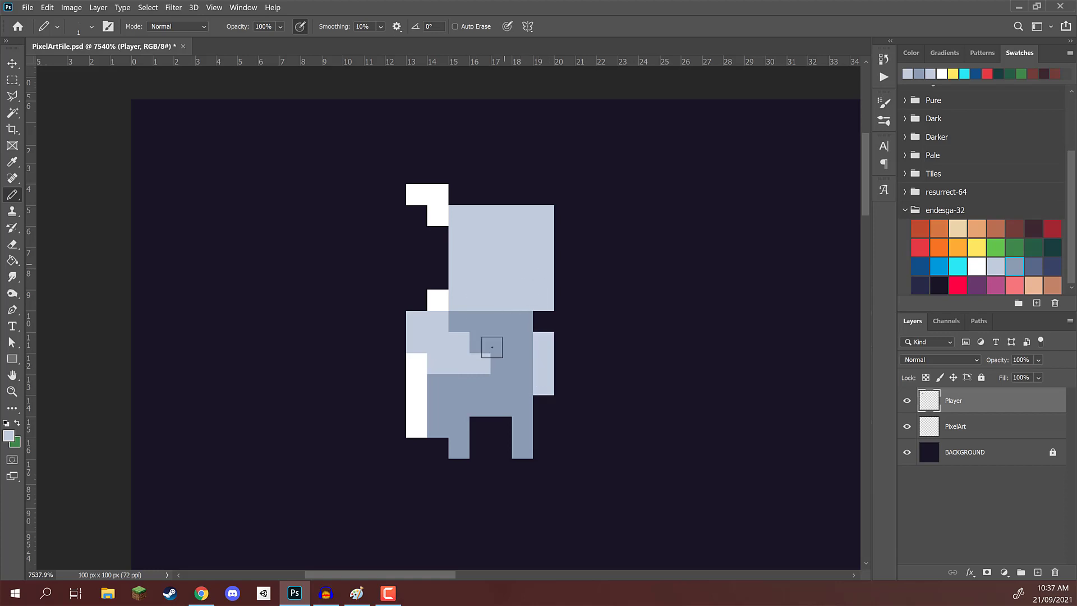
Repaint the right arm and the body block beside the light pixel slate-blue
{"action": "left_click", "coordinate": [1041, 267]}
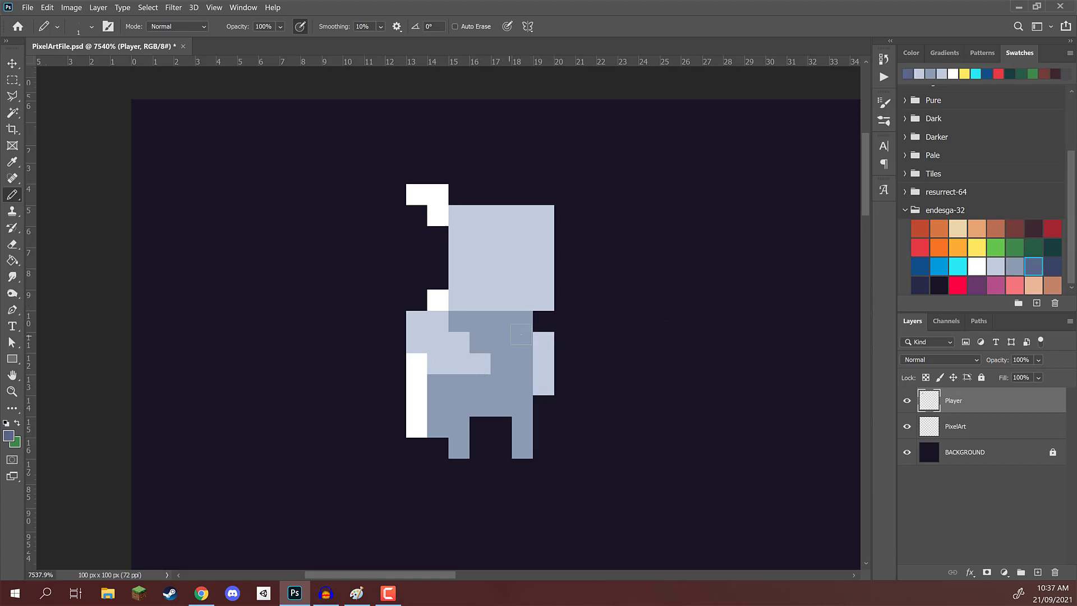
{"action": "left_click_drag", "start_coordinate": [544, 342], "coordinate": [544, 387]}
{"action": "mouse_move", "coordinate": [459, 365]}
{"action": "left_mouse_down"}
{"action": "mouse_move", "coordinate": [430, 354]}
{"action": "mouse_move", "coordinate": [452, 340]}
{"action": "mouse_move", "coordinate": [486, 365]}
{"action": "mouse_move", "coordinate": [419, 331]}
{"action": "mouse_move", "coordinate": [457, 323]}
{"action": "left_mouse_up"}
{"action": "scroll", "coordinate": [496, 292], "scroll_direction": "down", "scroll_amount": 5}
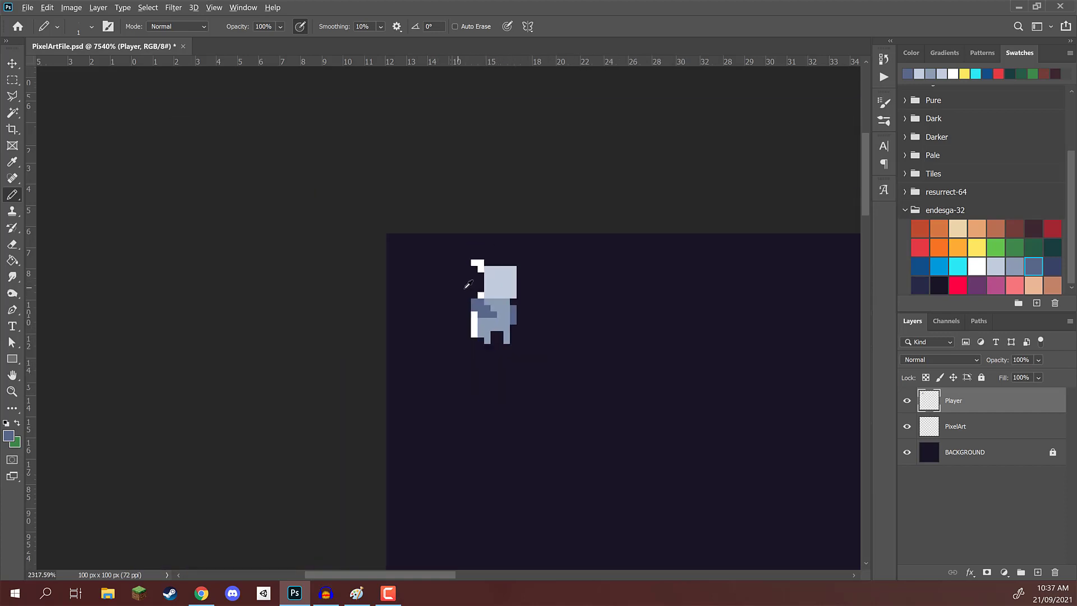
{"action": "scroll", "coordinate": [469, 284], "scroll_direction": "up", "scroll_amount": 5}
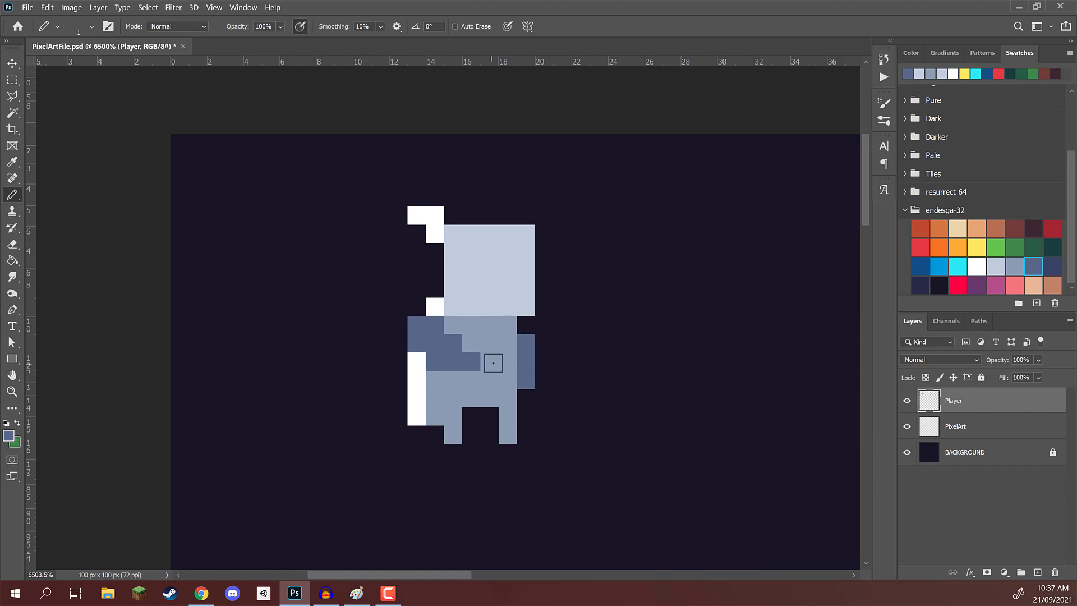
{"action": "scroll", "coordinate": [487, 359], "scroll_direction": "up", "scroll_amount": 2}
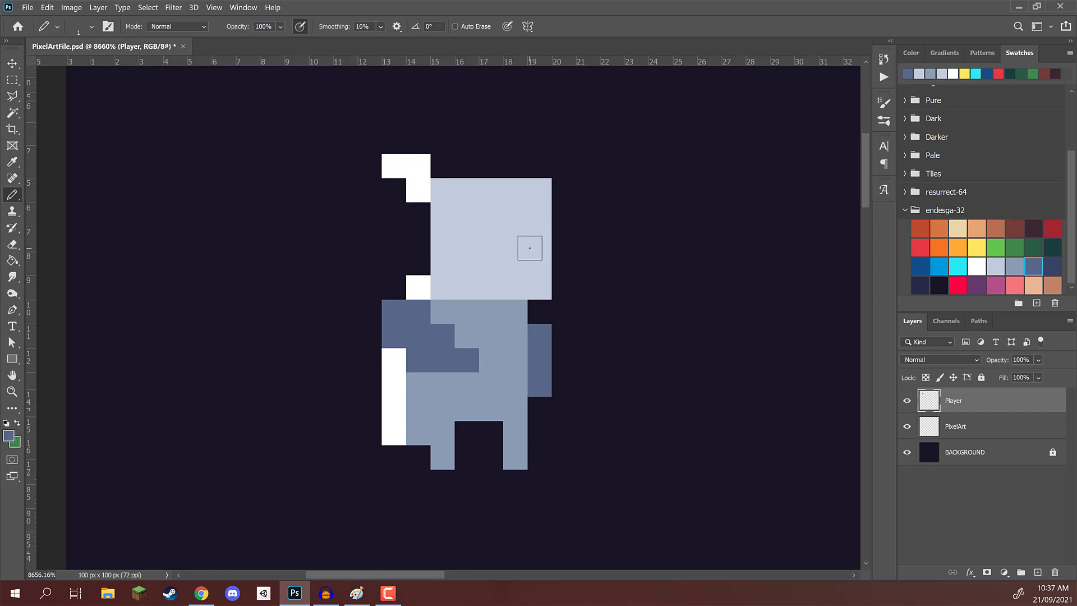
Paint the plume, the pixel beside the helmet and the cape column red
{"action": "left_click", "coordinate": [920, 248]}
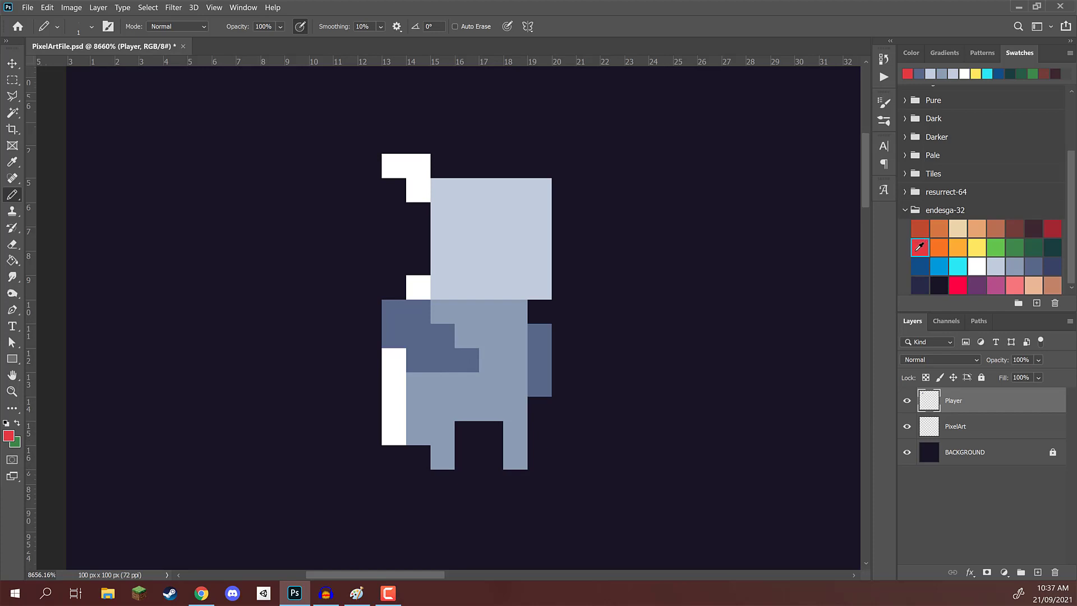
{"action": "left_click", "coordinate": [394, 166]}
{"action": "left_click_drag", "start_coordinate": [418, 166], "coordinate": [418, 191]}
{"action": "left_click", "coordinate": [417, 287]}
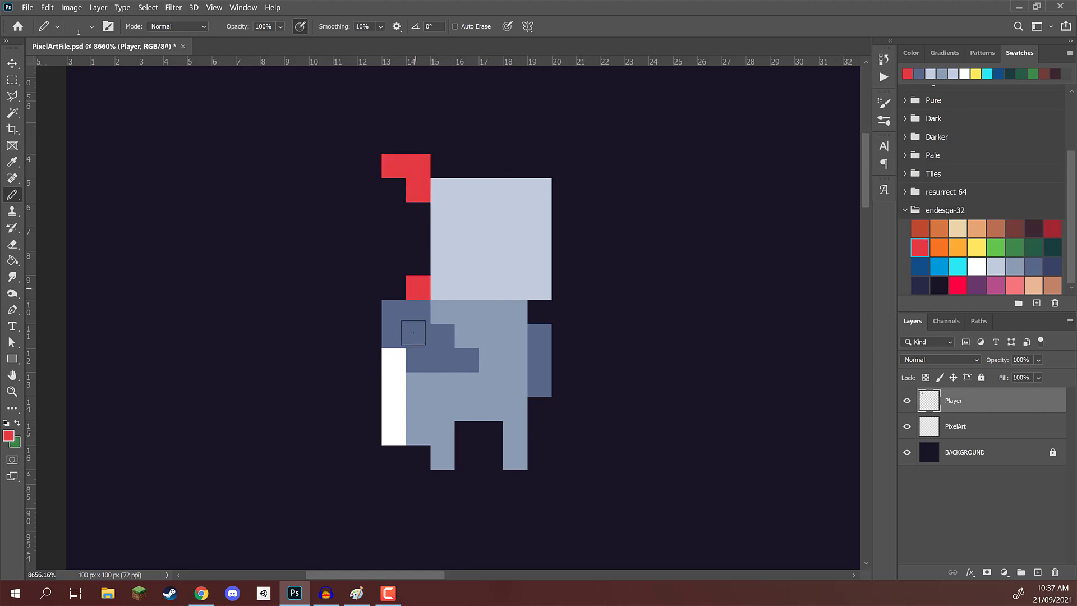
{"action": "left_click_drag", "start_coordinate": [394, 359], "coordinate": [393, 433]}
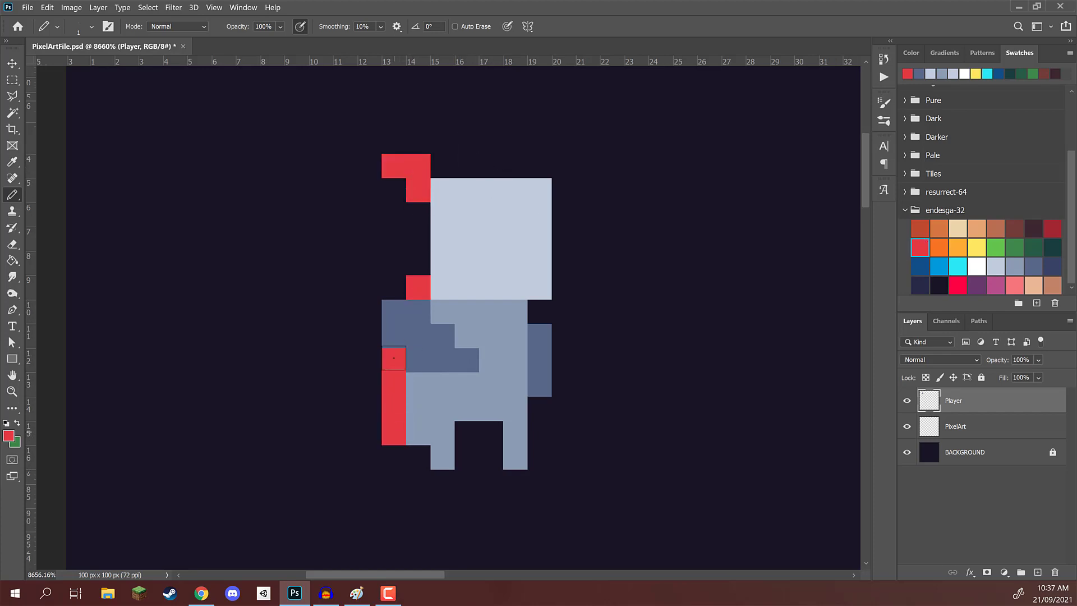
Sample slate blue from the armour and draw the visor band across the helmet
{"action": "left_click", "coordinate": [1055, 266]}
{"action": "left_click", "coordinate": [551, 354], "text": "alt"}
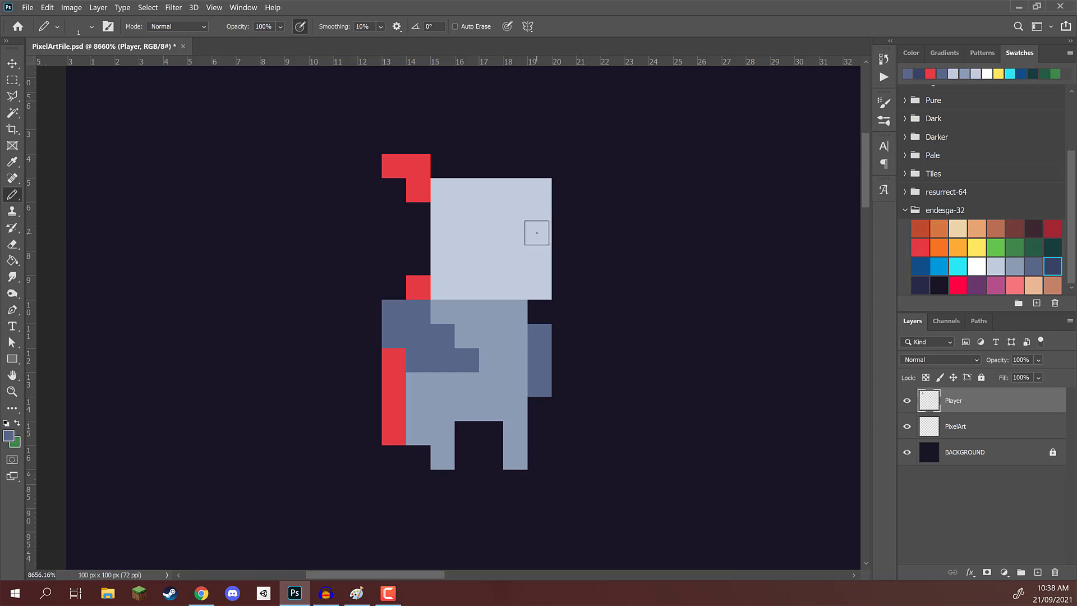
{"action": "mouse_move", "coordinate": [538, 235]}
{"action": "left_mouse_down"}
{"action": "mouse_move", "coordinate": [481, 233]}
{"action": "mouse_move", "coordinate": [517, 257]}
{"action": "mouse_move", "coordinate": [516, 287]}
{"action": "left_mouse_up"}
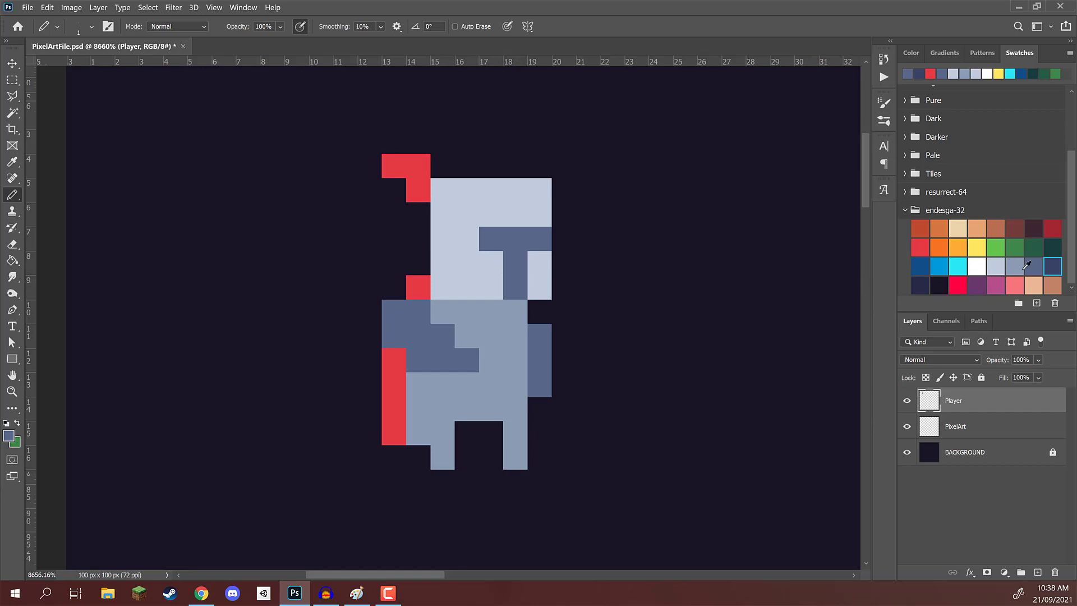
Add a white highlight at the helmet's top-right, undoing a stray white body pixel
{"action": "left_click", "coordinate": [980, 267]}
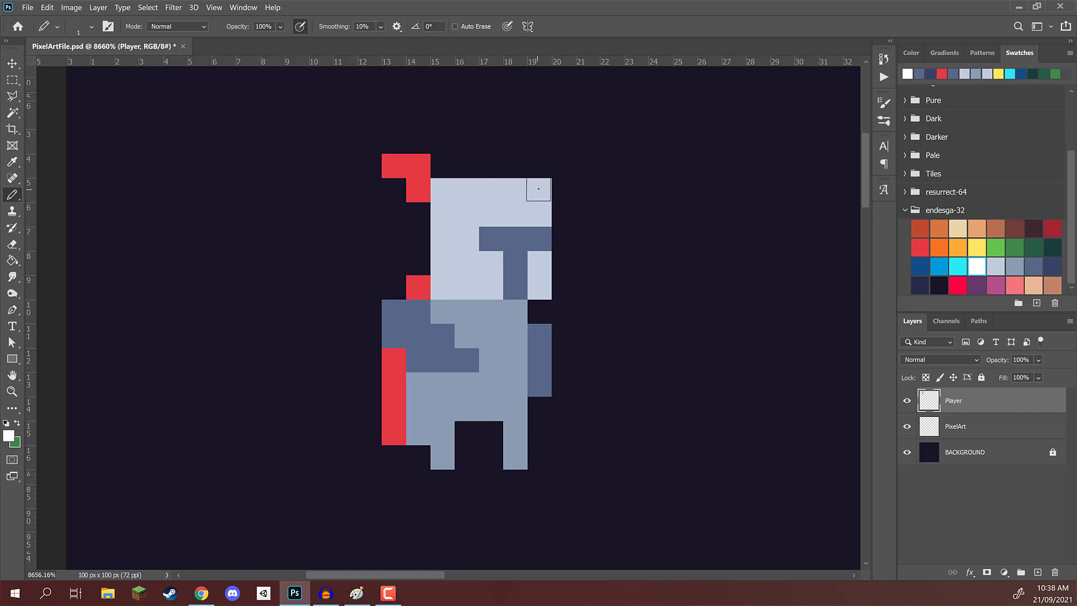
{"action": "left_click_drag", "start_coordinate": [538, 190], "coordinate": [517, 187]}
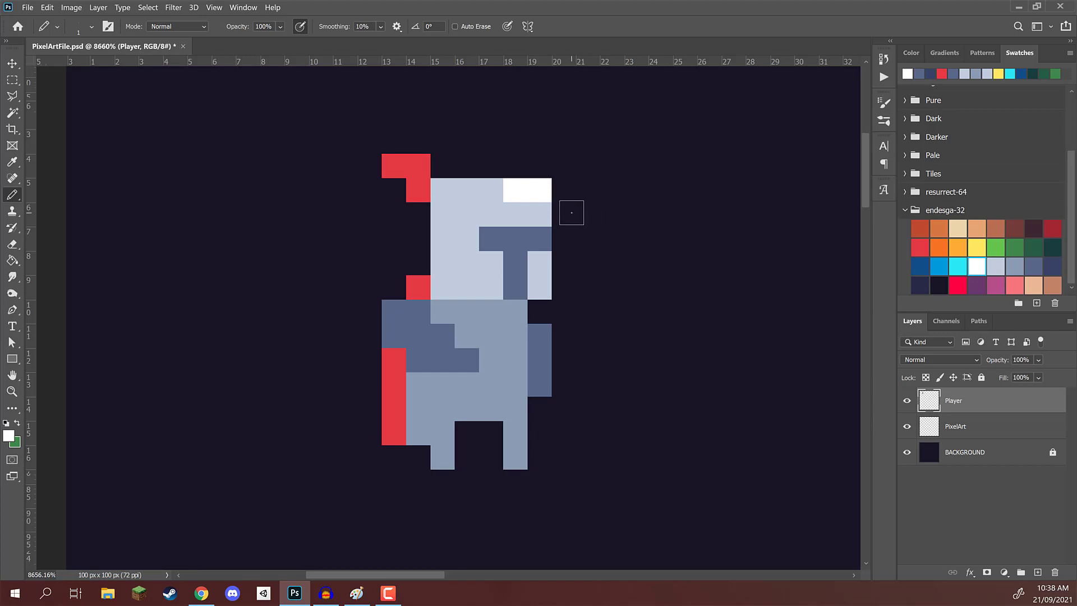
{"action": "left_click", "coordinate": [506, 331]}
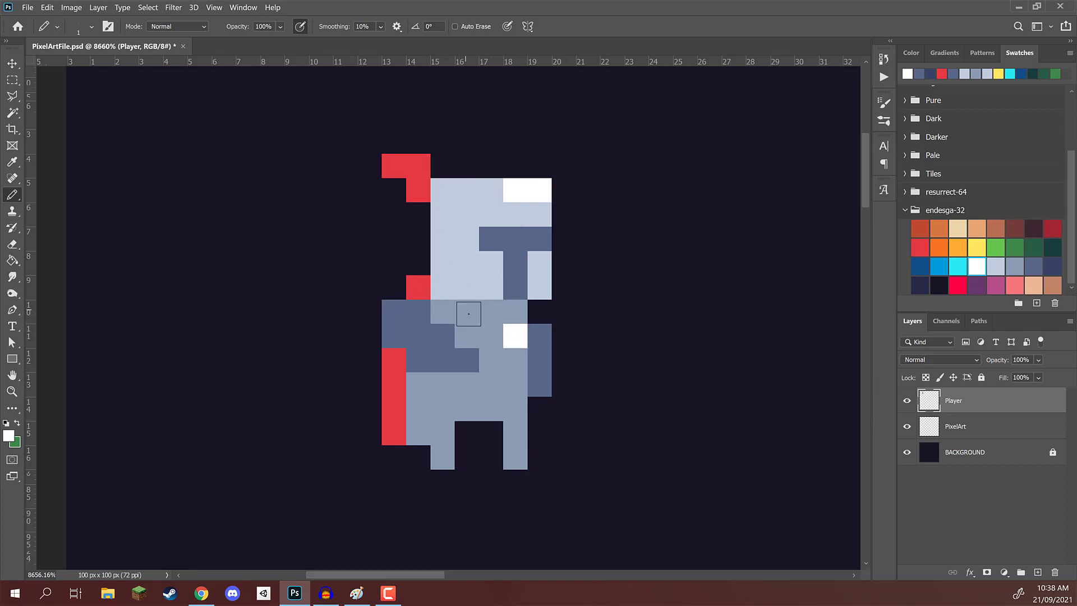
{"action": "key", "text": "ctrl+z"}
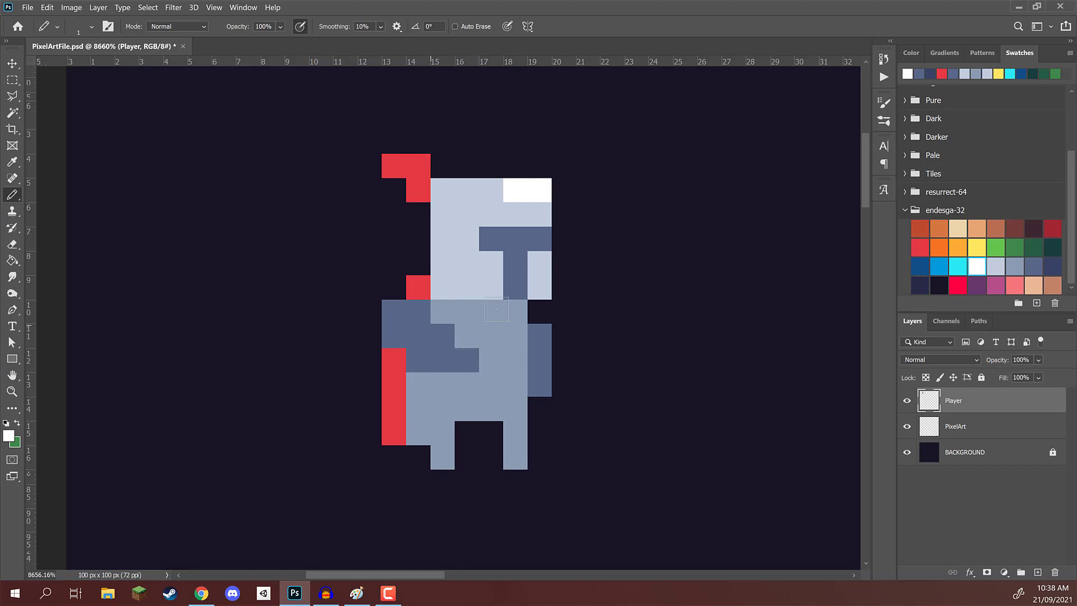
Paint the right leg dark slate and a cape pixel red, then undo those strokes
{"action": "left_click", "coordinate": [537, 367], "text": "alt"}
{"action": "mouse_move", "coordinate": [515, 463]}
{"action": "left_mouse_down"}
{"action": "mouse_move", "coordinate": [522, 427]}
{"action": "mouse_move", "coordinate": [507, 412]}
{"action": "mouse_move", "coordinate": [406, 409]}
{"action": "mouse_move", "coordinate": [425, 433]}
{"action": "mouse_move", "coordinate": [436, 425]}
{"action": "mouse_move", "coordinate": [443, 457]}
{"action": "left_mouse_up"}
{"action": "left_click", "coordinate": [400, 393], "text": "alt"}
{"action": "left_click", "coordinate": [394, 409]}
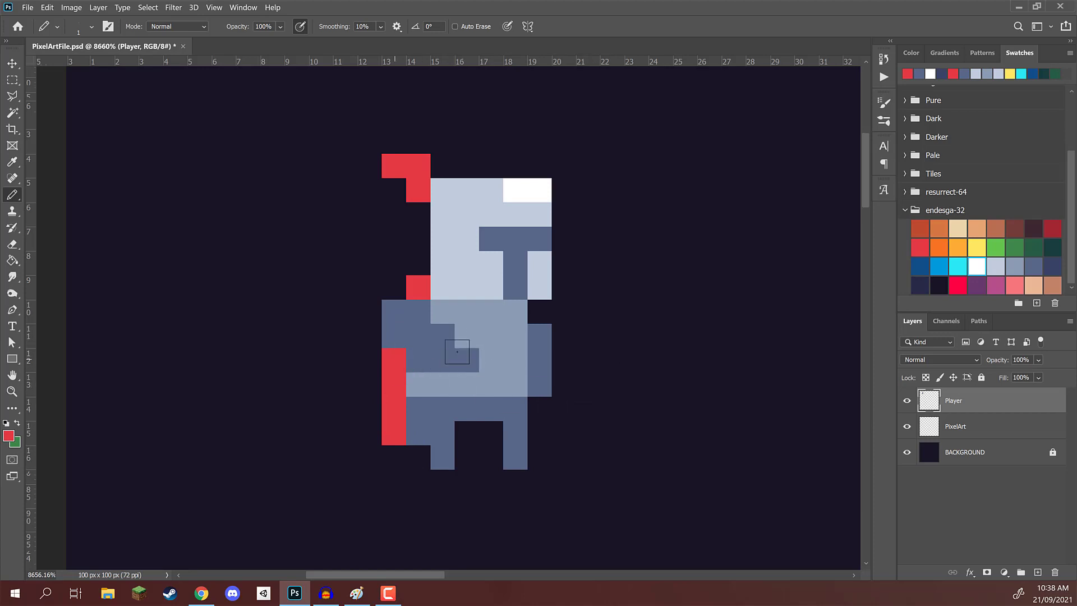
{"action": "key", "text": "ctrl+z"}
{"action": "key", "text": "ctrl+z"}
{"action": "key", "text": "ctrl+z"}
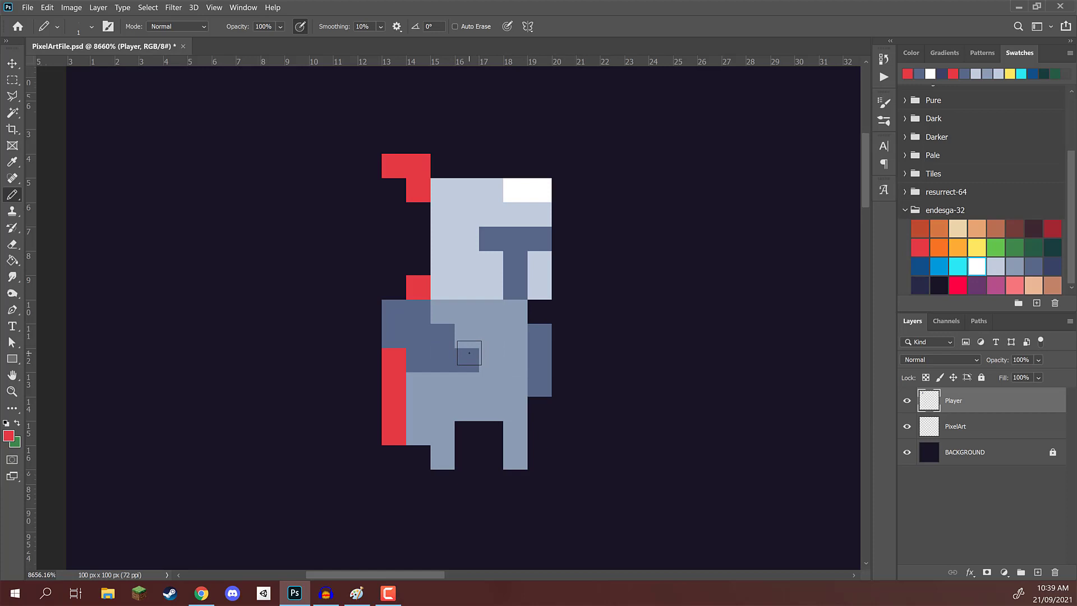
Extend both legs one pixel lower in light blue-grey and fill the gap row between them
{"action": "scroll", "coordinate": [468, 336], "scroll_direction": "down", "scroll_amount": 1}
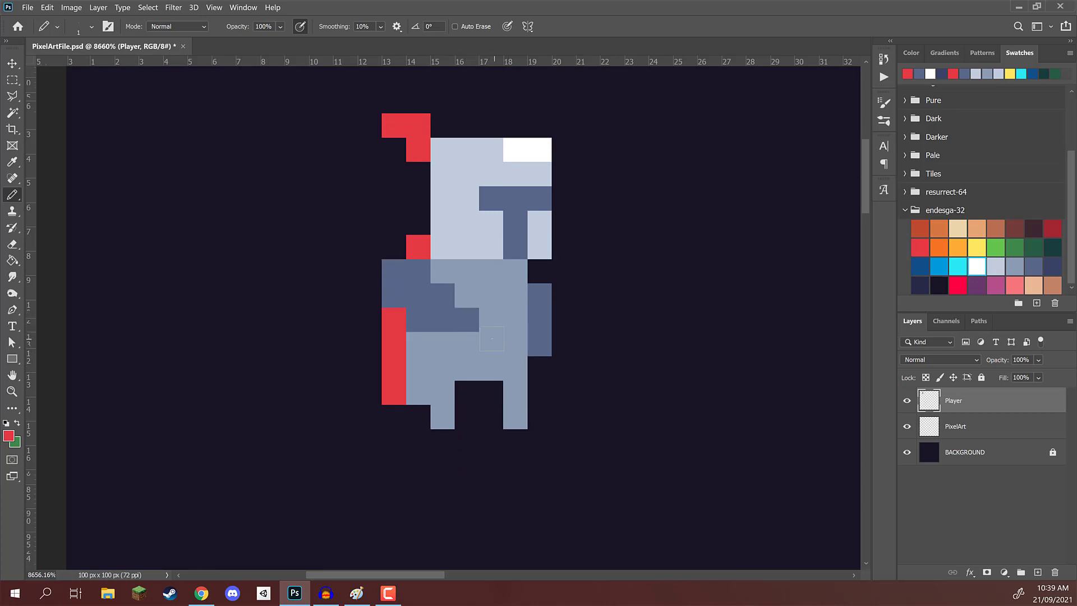
{"action": "left_click", "coordinate": [485, 355], "text": "alt"}
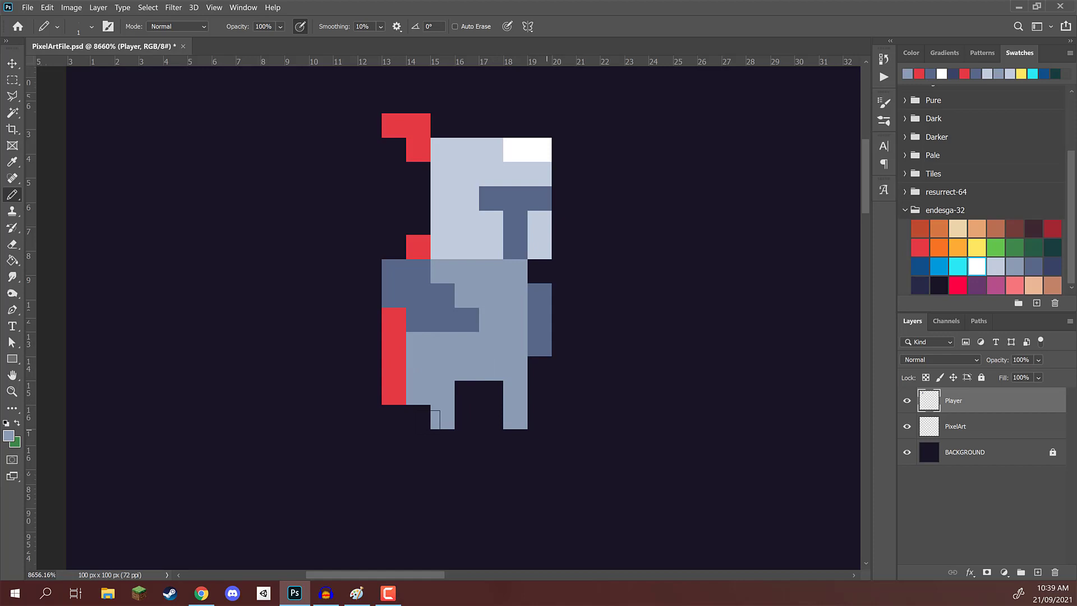
{"action": "left_click", "coordinate": [515, 441]}
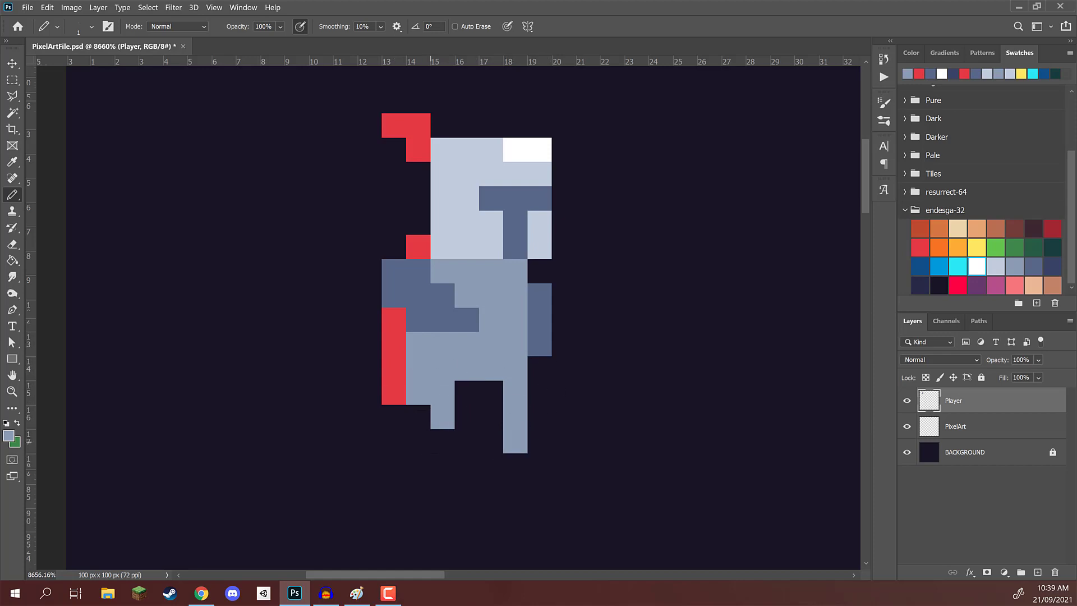
{"action": "left_click", "coordinate": [442, 441]}
{"action": "left_click", "coordinate": [416, 415]}
{"action": "left_click_drag", "start_coordinate": [464, 392], "coordinate": [513, 393]}
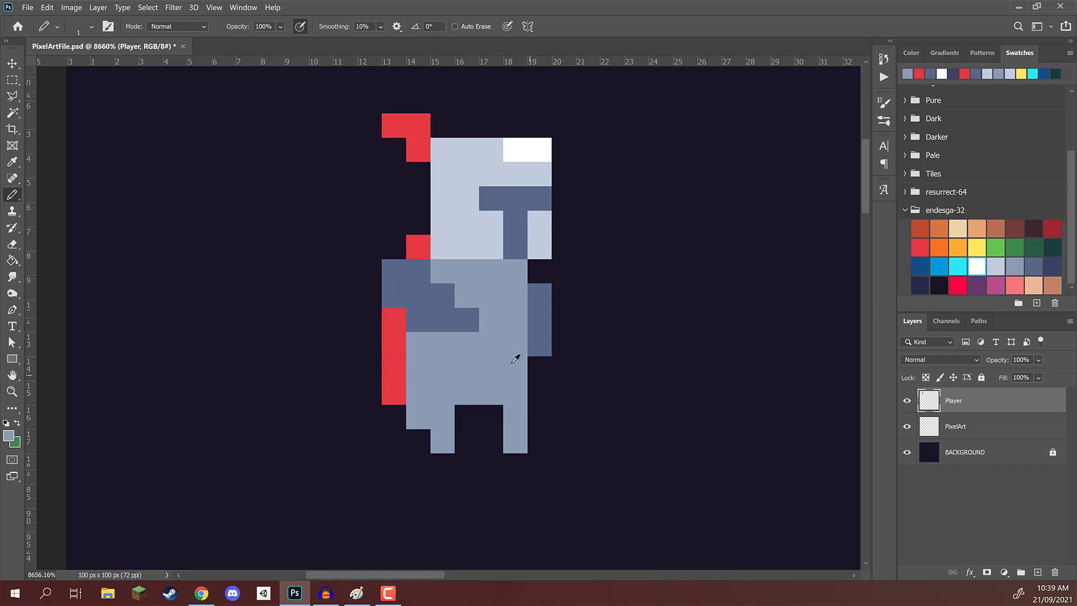
{"action": "scroll", "coordinate": [516, 358], "scroll_direction": "down", "scroll_amount": 5}
{"action": "scroll", "coordinate": [365, 333], "scroll_direction": "up", "scroll_amount": 3}
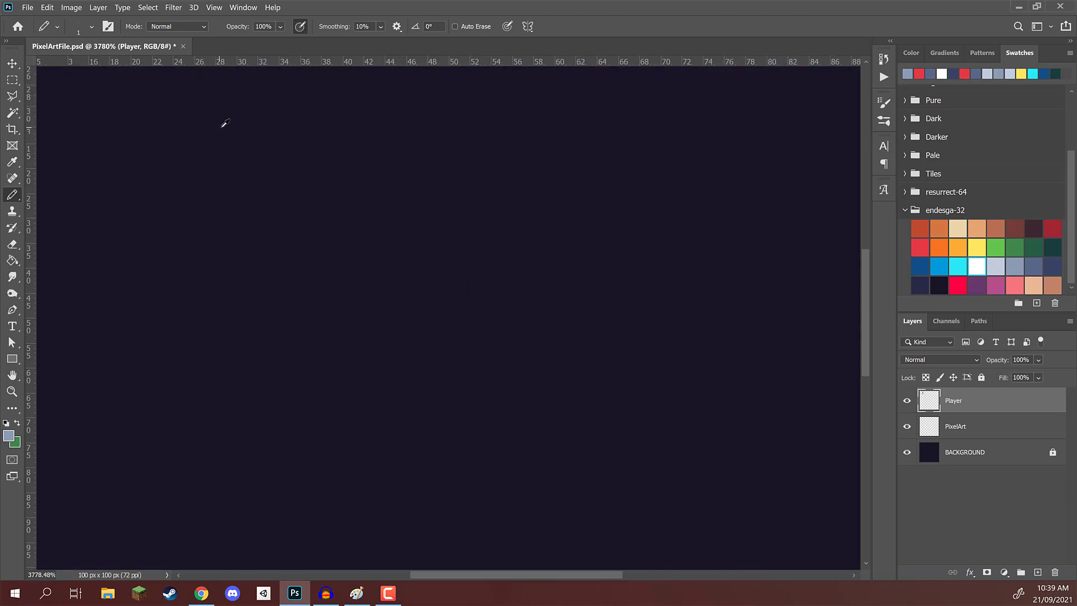
{"action": "scroll", "coordinate": [213, 130], "scroll_direction": "down", "scroll_amount": 5}
{"action": "scroll", "coordinate": [264, 120], "scroll_direction": "up", "scroll_amount": 5}
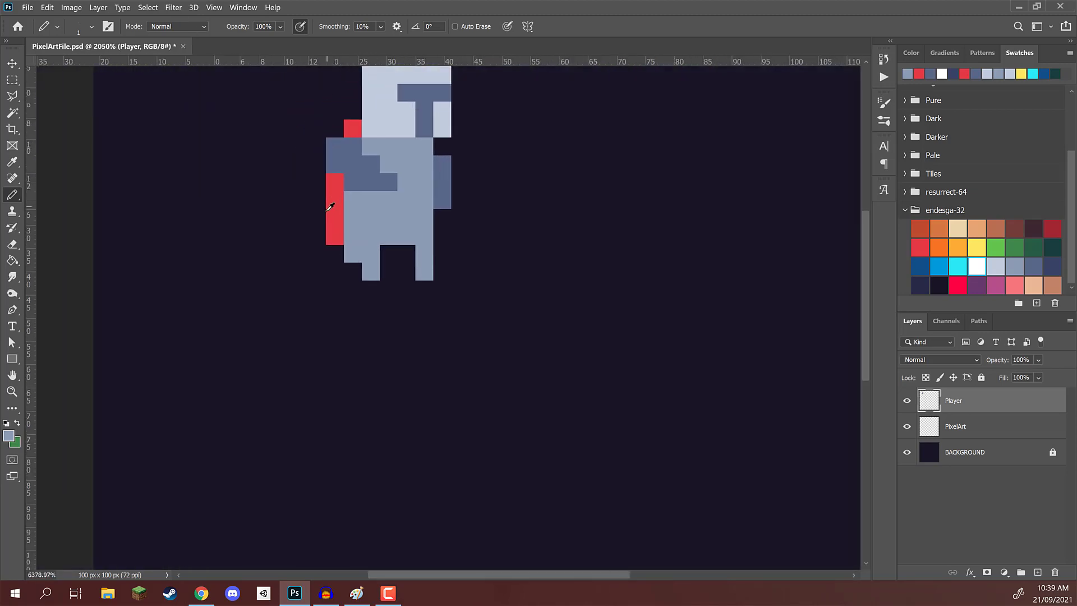
Sample the dark background colour, then the red from the cape
{"action": "left_click", "coordinate": [331, 260], "text": "alt"}
{"action": "scroll", "coordinate": [332, 263], "scroll_direction": "up", "scroll_amount": 3}
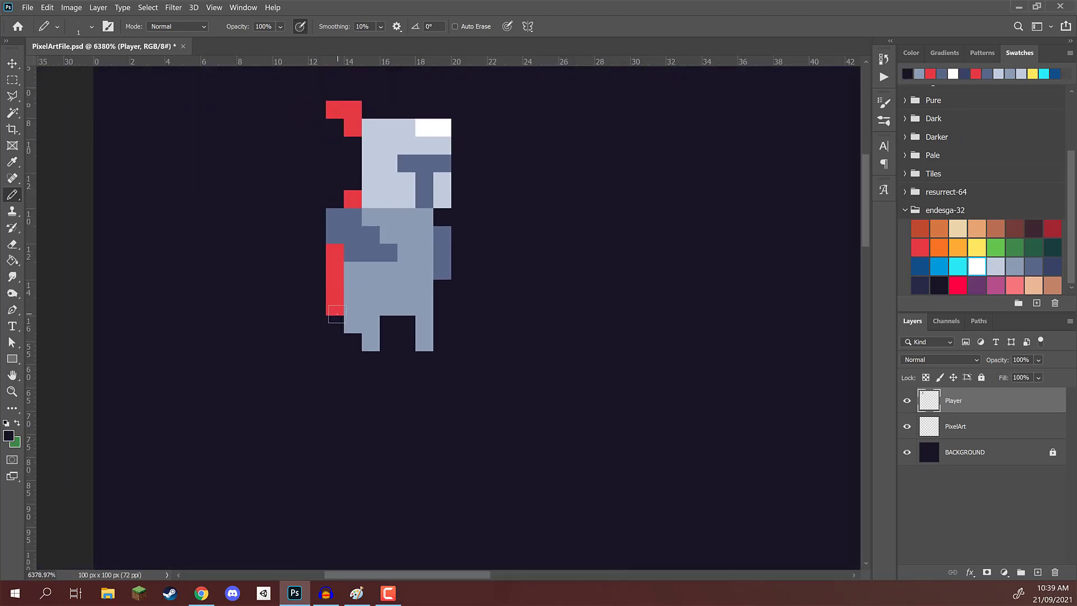
{"action": "left_click", "coordinate": [341, 298], "text": "alt"}
{"action": "scroll", "coordinate": [312, 248], "scroll_direction": "up", "scroll_amount": 2}
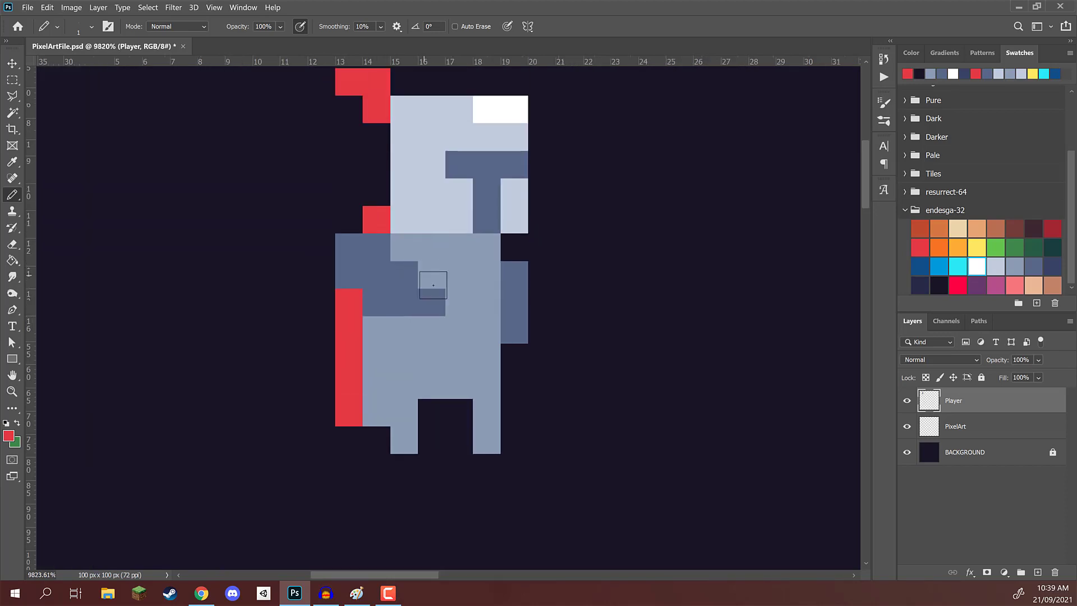
{"action": "left_click", "coordinate": [423, 322]}
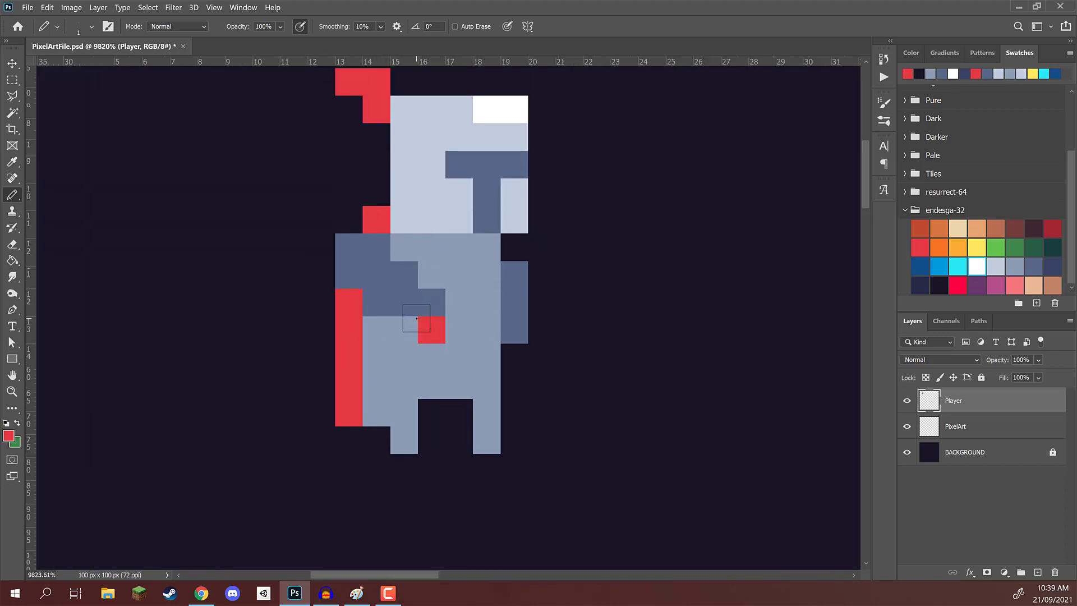
{"action": "key", "text": "ctrl+z"}
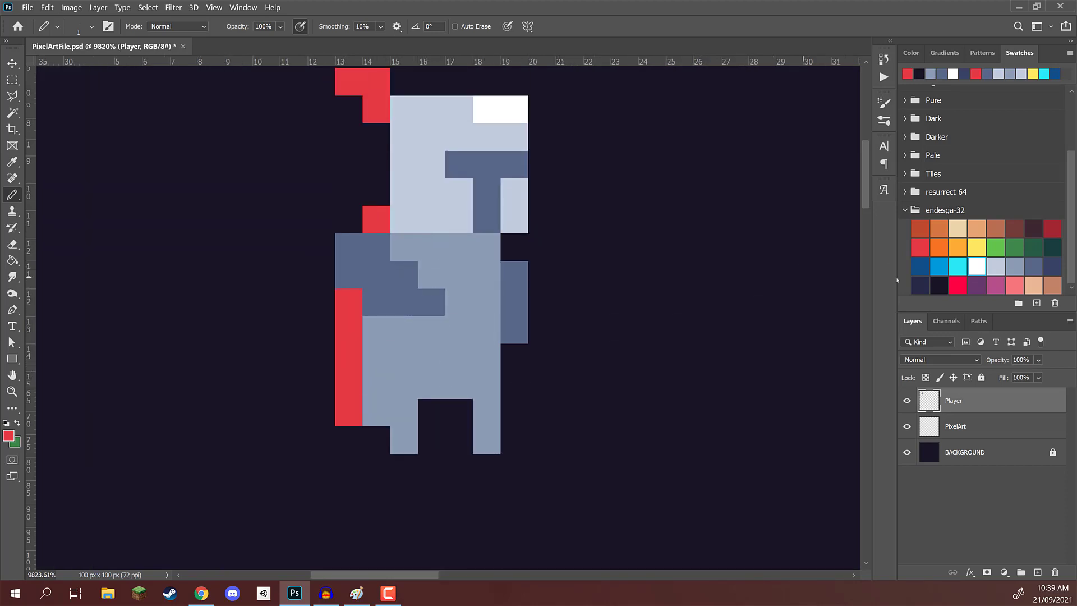
{"action": "left_click", "coordinate": [1015, 227]}
{"action": "left_click", "coordinate": [403, 247]}
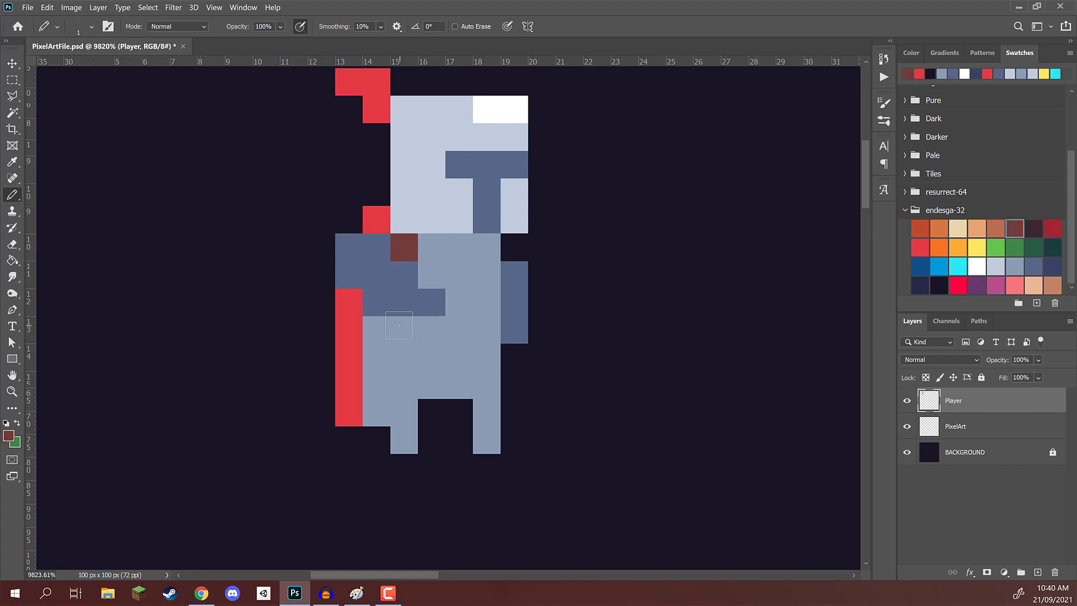
{"action": "left_click", "coordinate": [404, 330]}
{"action": "left_click_drag", "start_coordinate": [460, 357], "coordinate": [376, 357]}
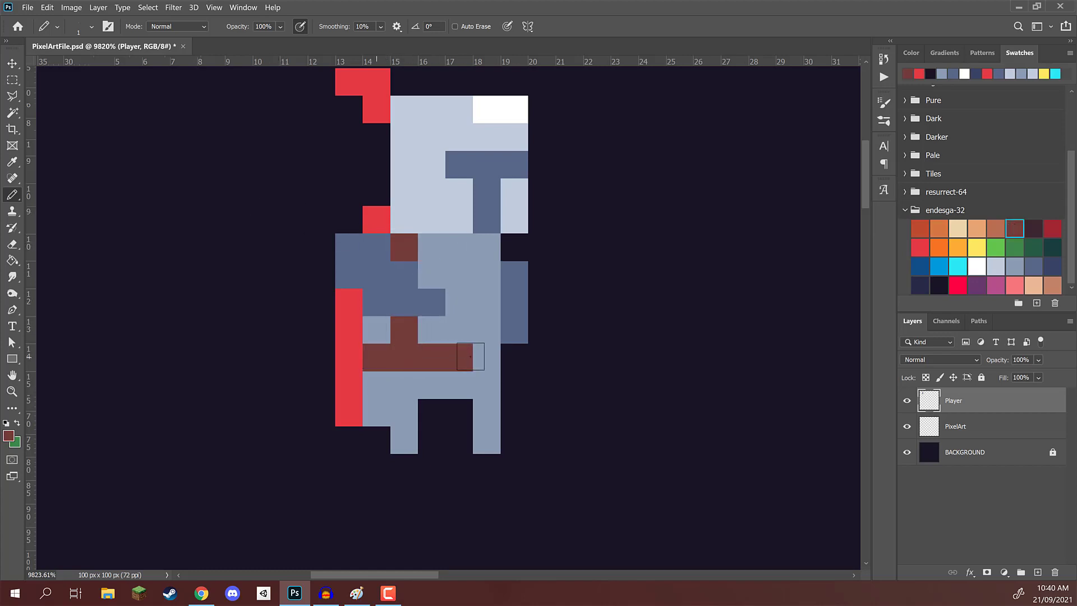
{"action": "left_click", "coordinate": [486, 357]}
{"action": "scroll", "coordinate": [464, 319], "scroll_direction": "up", "scroll_amount": 1}
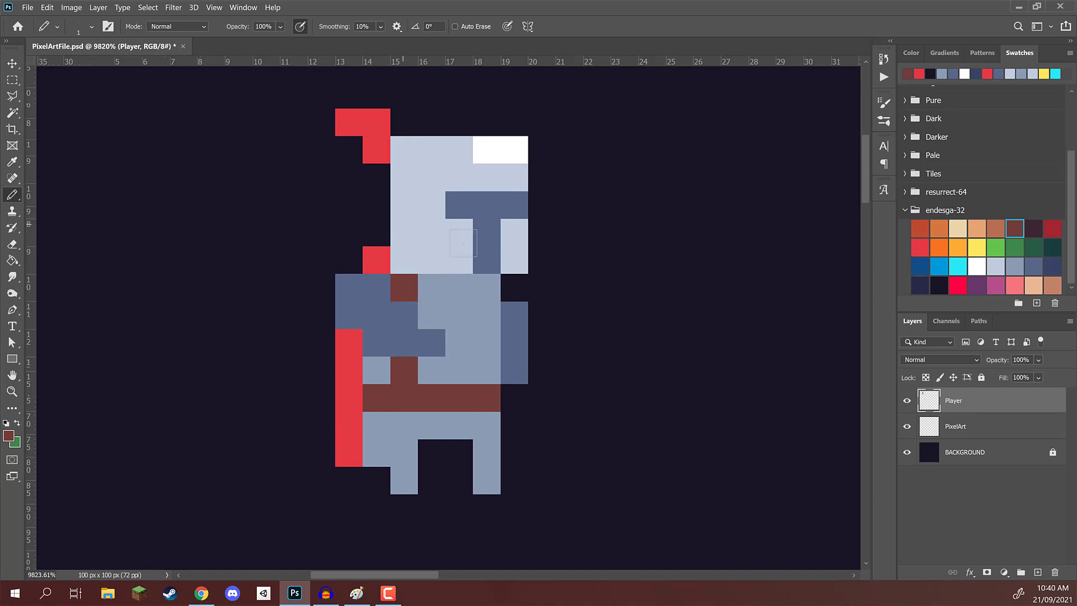
{"action": "left_click", "coordinate": [597, 232]}
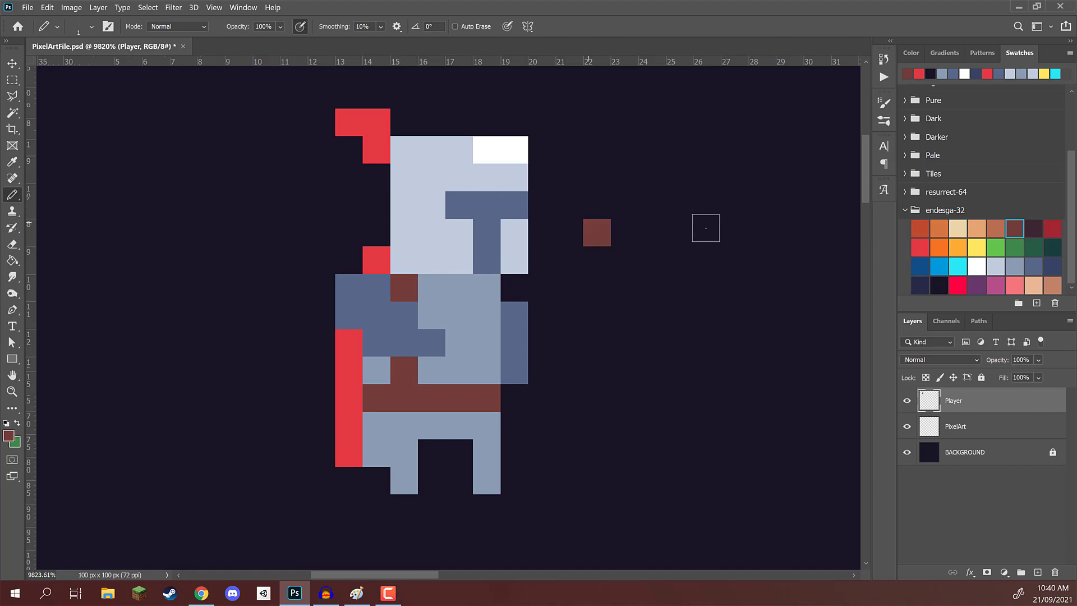
{"action": "mouse_move", "coordinate": [705, 228]}
{"action": "left_mouse_down"}
{"action": "mouse_move", "coordinate": [712, 200]}
{"action": "mouse_move", "coordinate": [700, 298]}
{"action": "mouse_move", "coordinate": [683, 142]}
{"action": "mouse_move", "coordinate": [763, 205]}
{"action": "left_mouse_up"}
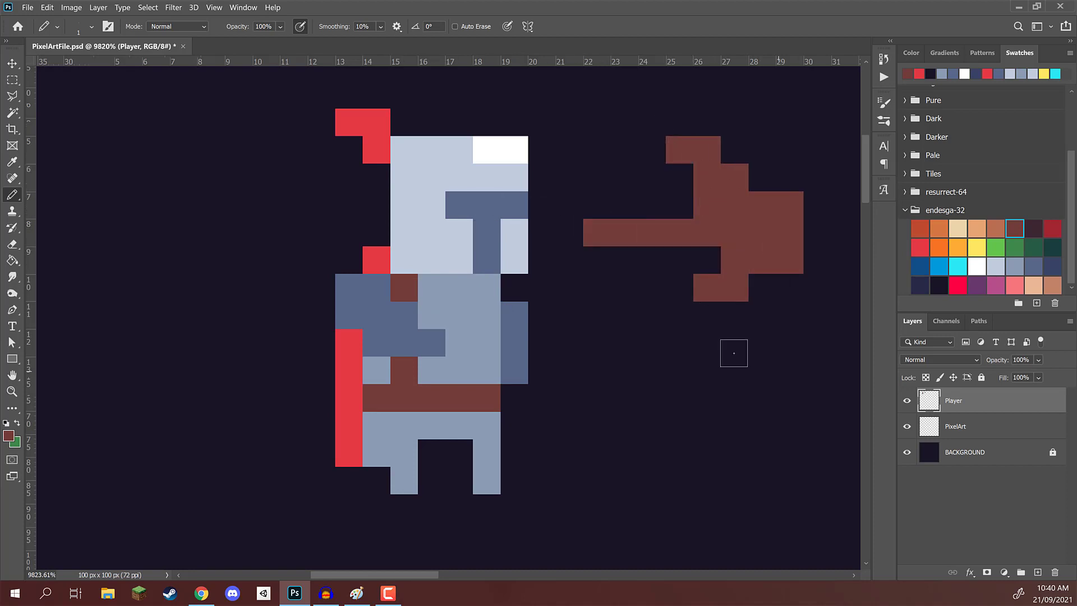
{"action": "key", "text": "ctrl+z"}
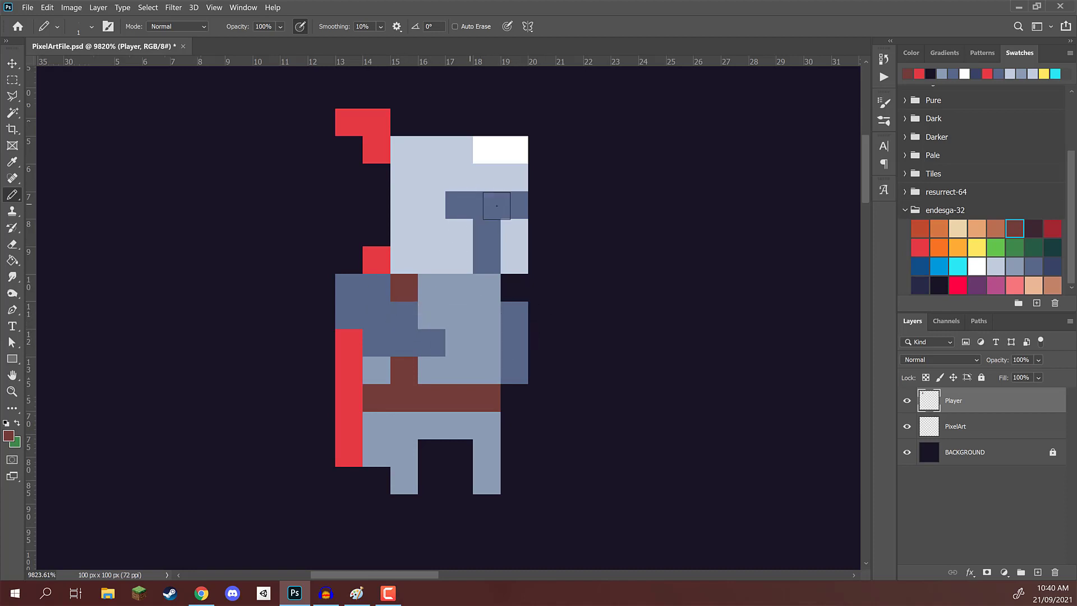
{"action": "left_click_drag", "start_coordinate": [561, 206], "coordinate": [716, 205]}
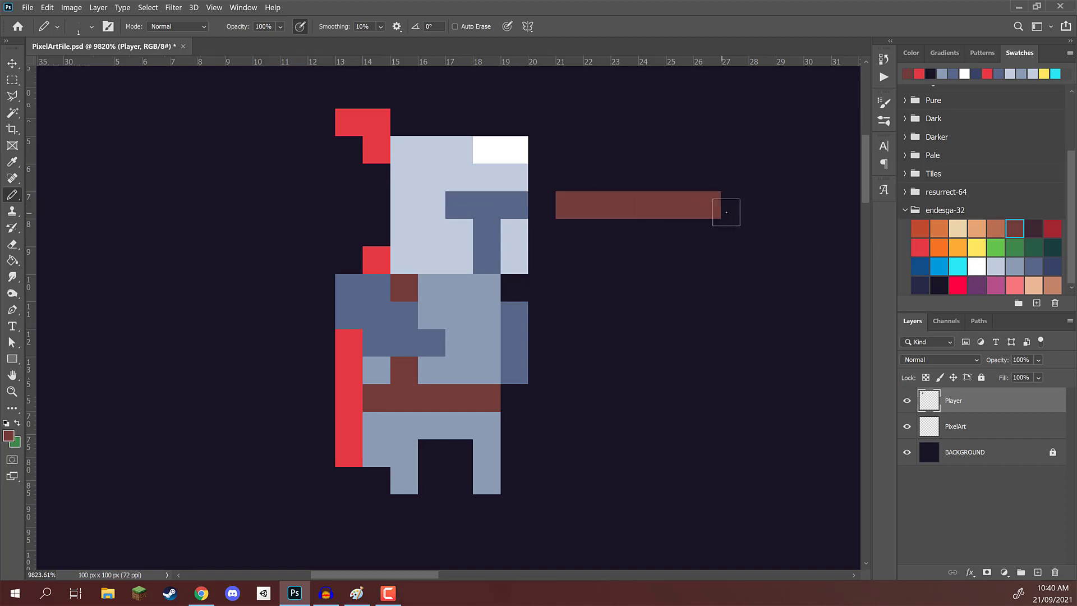
{"action": "left_click", "coordinate": [707, 177]}
{"action": "left_click", "coordinate": [679, 150]}
{"action": "left_click", "coordinate": [706, 233]}
{"action": "left_click", "coordinate": [679, 261]}
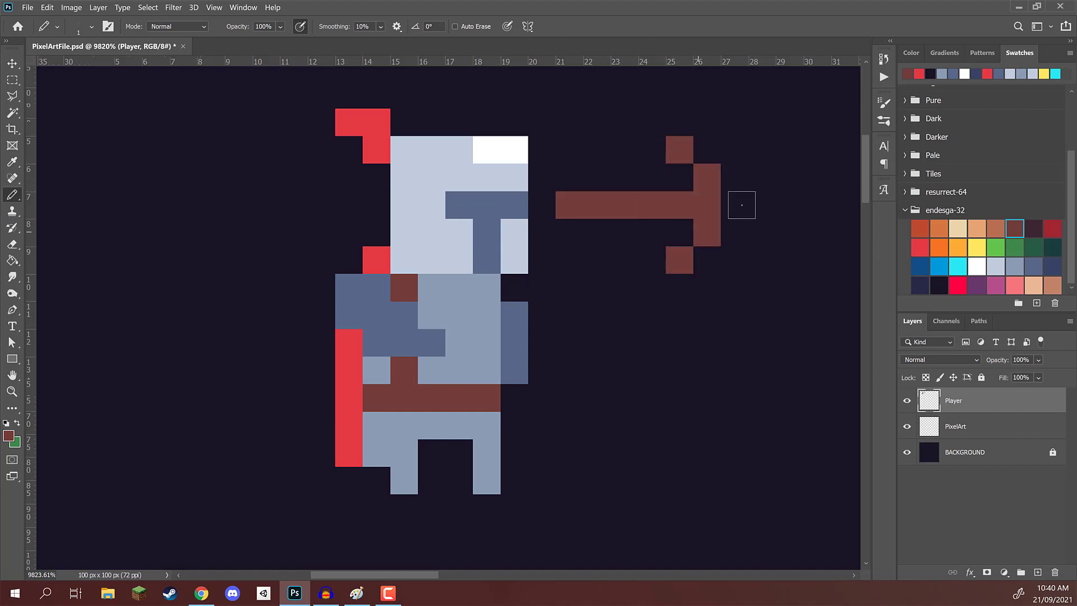
{"action": "key", "text": "ctrl+z"}
{"action": "key", "text": "ctrl+z"}
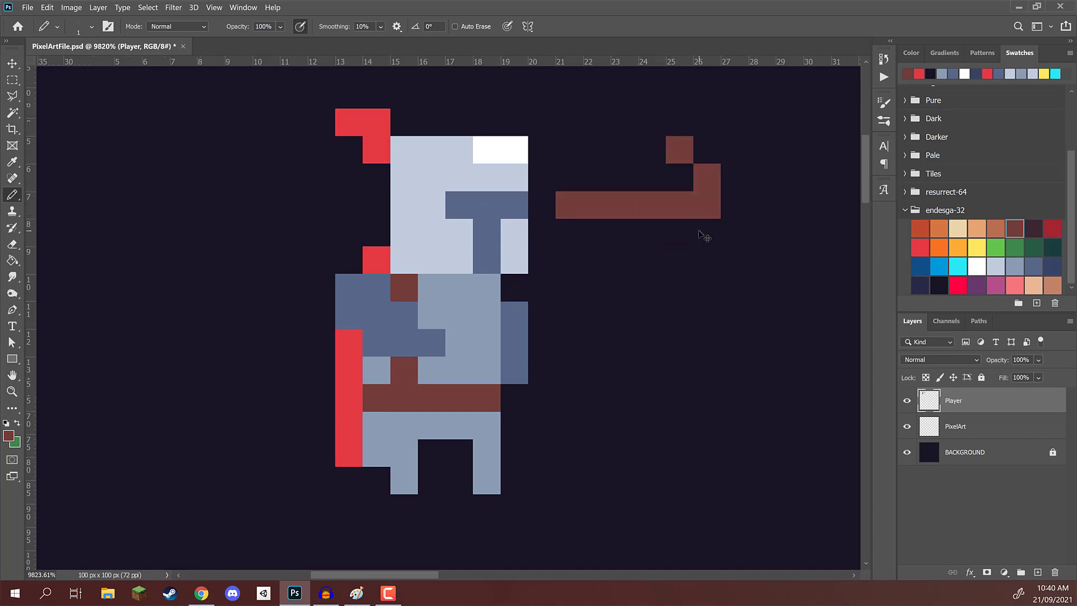
{"action": "key", "text": "ctrl+z"}
{"action": "key", "text": "ctrl+z"}
{"action": "key", "text": "ctrl+z"}
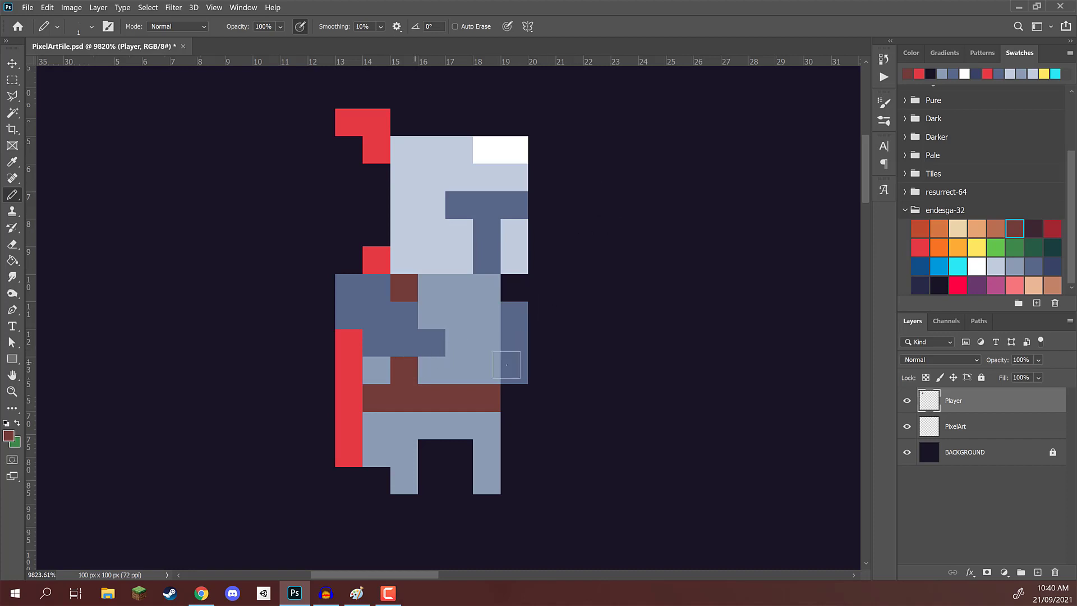
Paint one orange buckle pixel in the belt's middle and zoom out to check the sprite
{"action": "left_click", "coordinate": [963, 246]}
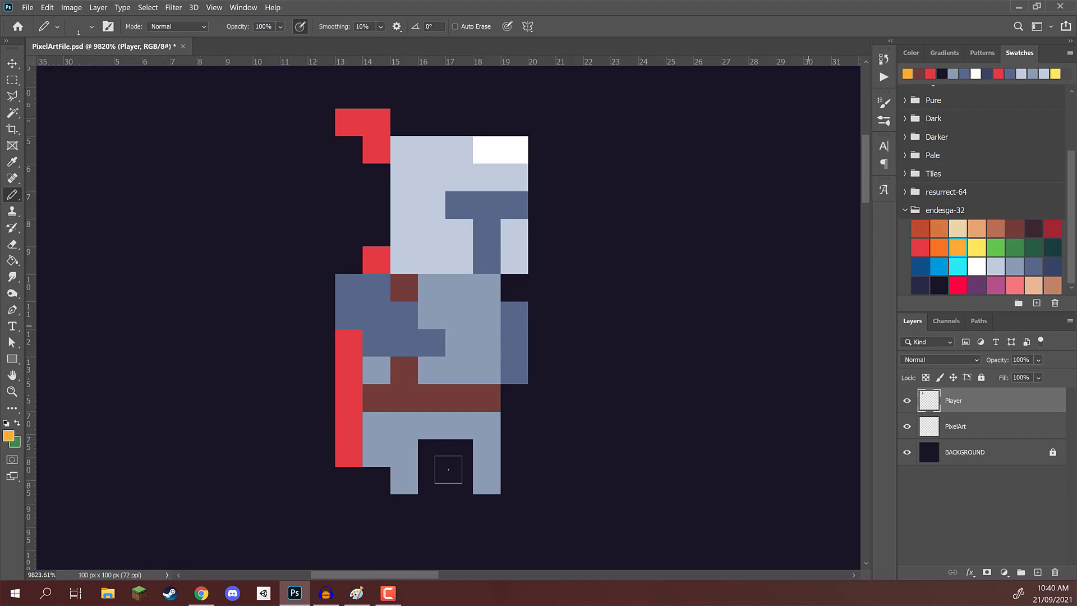
{"action": "left_click", "coordinate": [431, 398]}
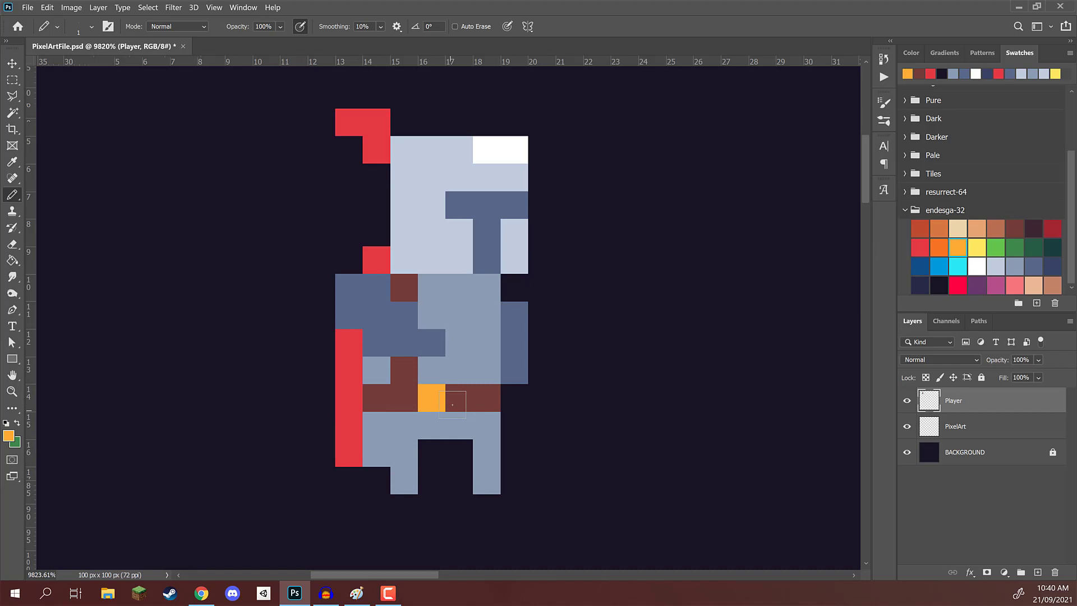
{"action": "scroll", "coordinate": [473, 355], "scroll_direction": "down", "scroll_amount": 1}
{"action": "scroll", "coordinate": [472, 355], "scroll_direction": "down", "scroll_amount": 2}
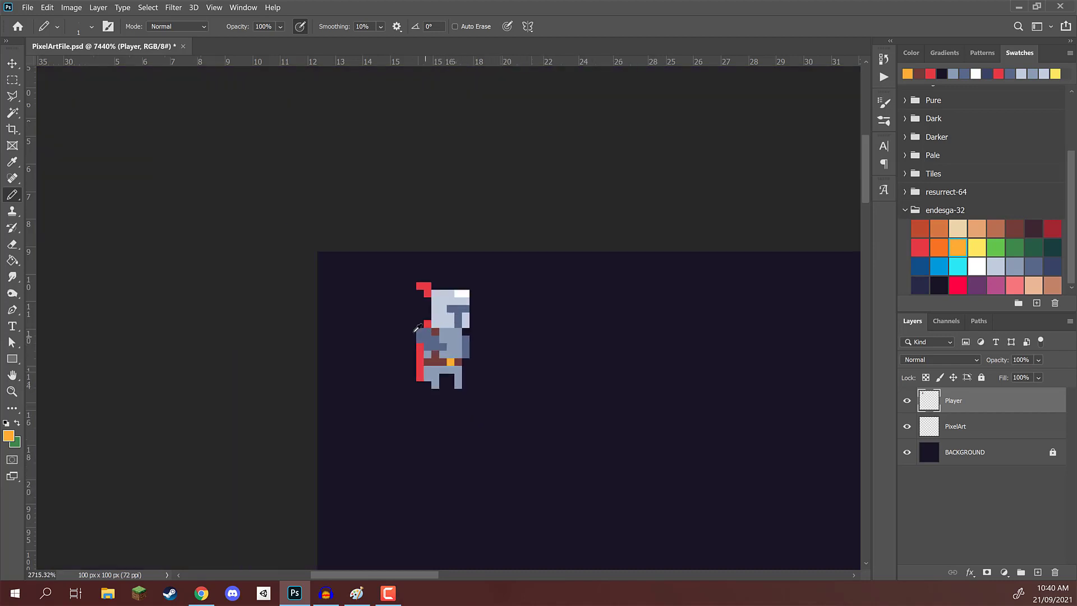
{"action": "scroll", "coordinate": [313, 313], "scroll_direction": "up", "scroll_amount": 3}
{"action": "scroll", "coordinate": [707, 374], "scroll_direction": "up", "scroll_amount": 1}
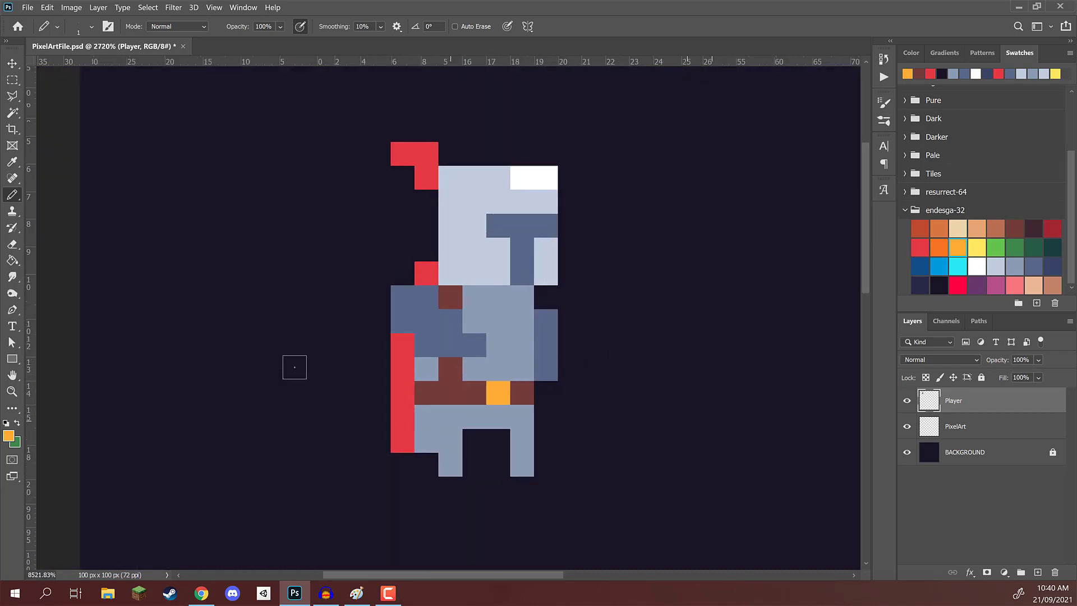
{"action": "scroll", "coordinate": [465, 282], "scroll_direction": "down", "scroll_amount": 2}
{"action": "scroll", "coordinate": [465, 282], "scroll_direction": "down", "scroll_amount": 1}
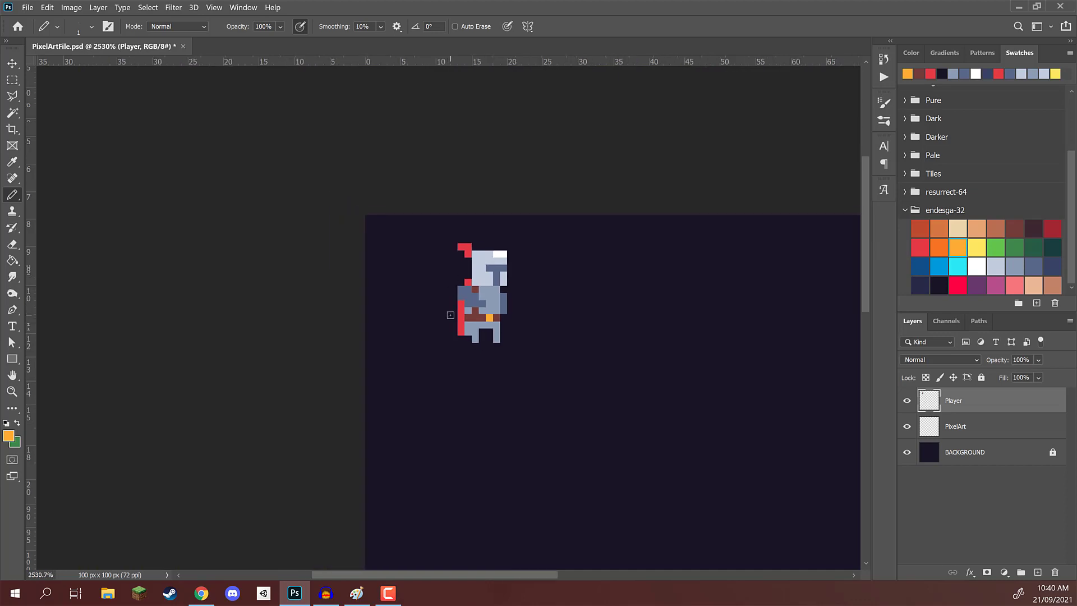
{"action": "scroll", "coordinate": [445, 298], "scroll_direction": "down", "scroll_amount": 2}
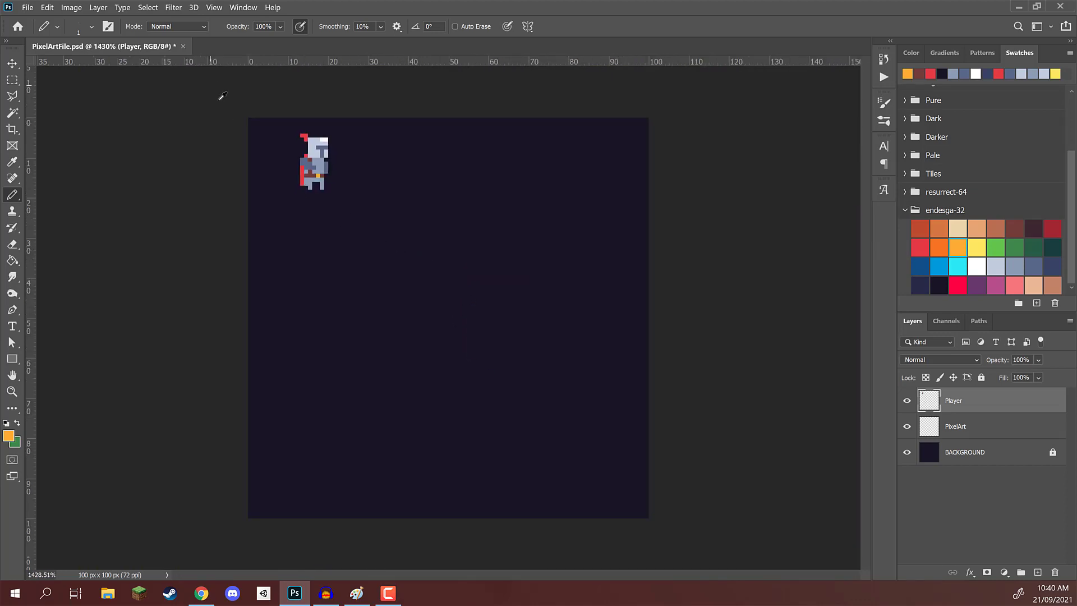
{"action": "scroll", "coordinate": [410, 168], "scroll_direction": "down", "scroll_amount": 1}
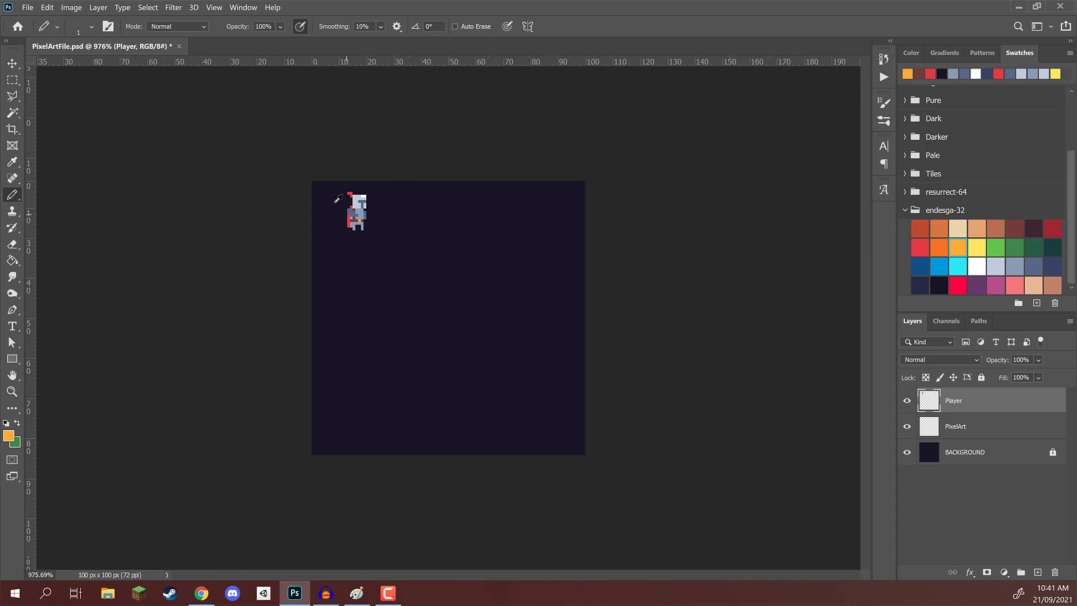
{"action": "scroll", "coordinate": [338, 199], "scroll_direction": "up", "scroll_amount": 2}
{"action": "scroll", "coordinate": [305, 182], "scroll_direction": "down", "scroll_amount": 1}
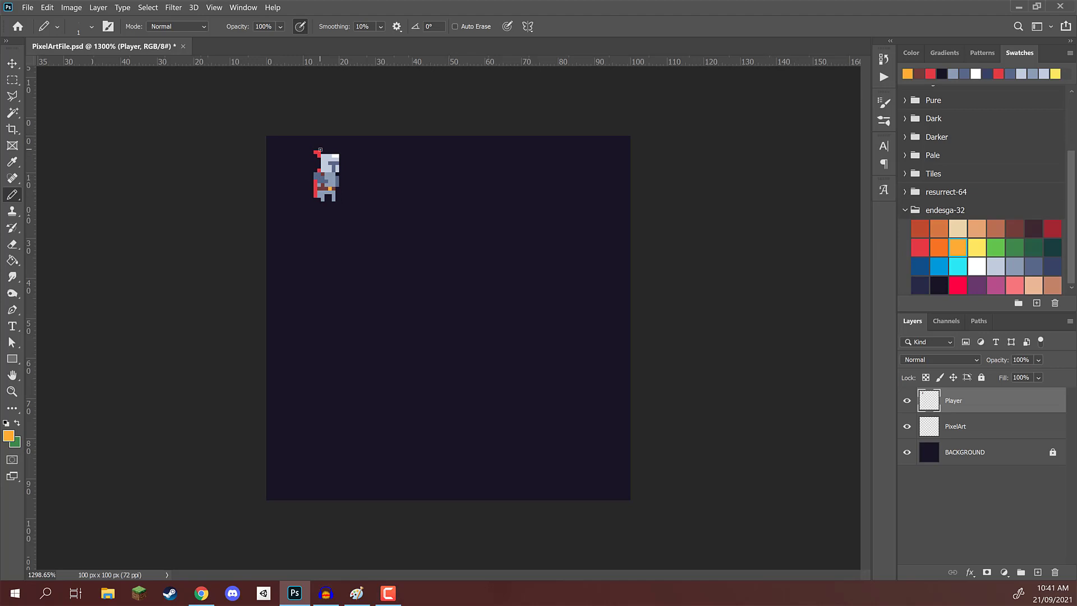
{"action": "scroll", "coordinate": [320, 150], "scroll_direction": "up", "scroll_amount": 5}
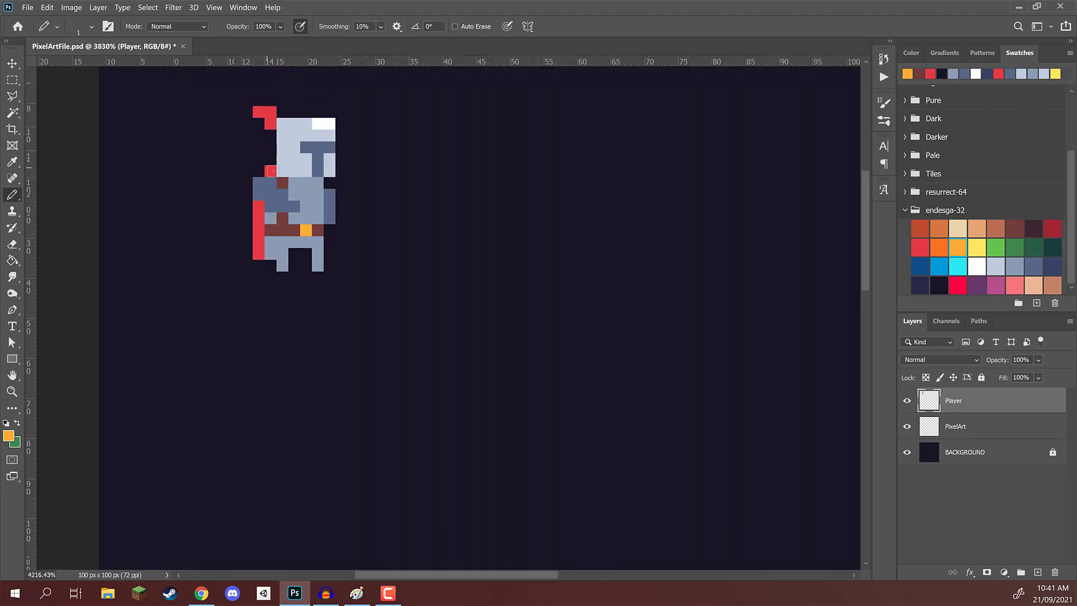
{"action": "scroll", "coordinate": [584, 305], "scroll_direction": "down", "scroll_amount": 3}
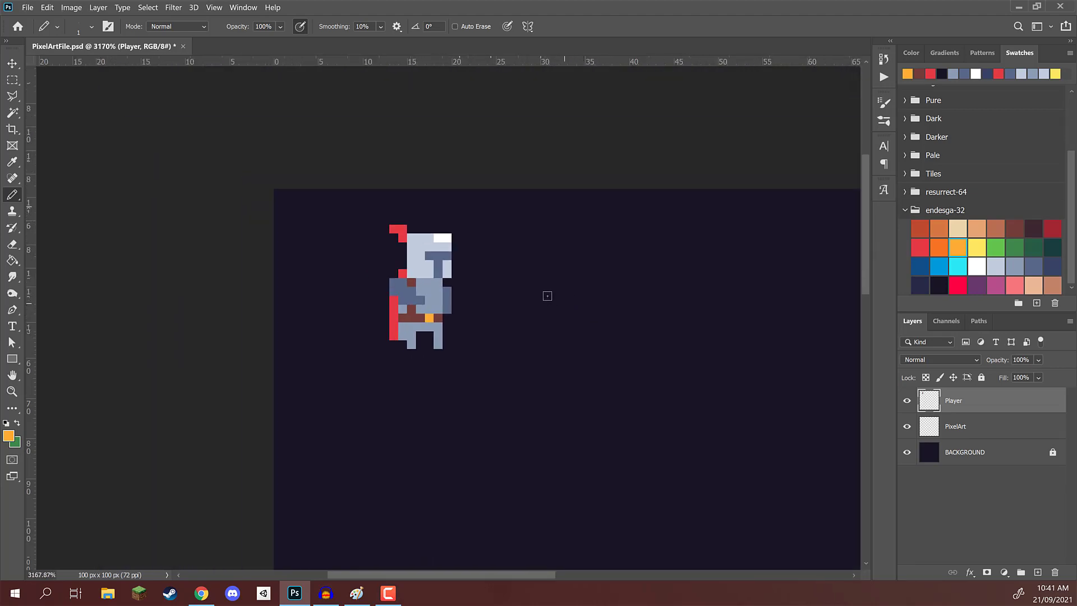
Use the Move tool to shift the Player layer's knight further left and slightly higher
{"action": "key", "text": "v"}
{"action": "mouse_move", "coordinate": [401, 260]}
{"action": "left_mouse_down"}
{"action": "mouse_move", "coordinate": [454, 276]}
{"action": "mouse_move", "coordinate": [445, 256]}
{"action": "left_mouse_up"}
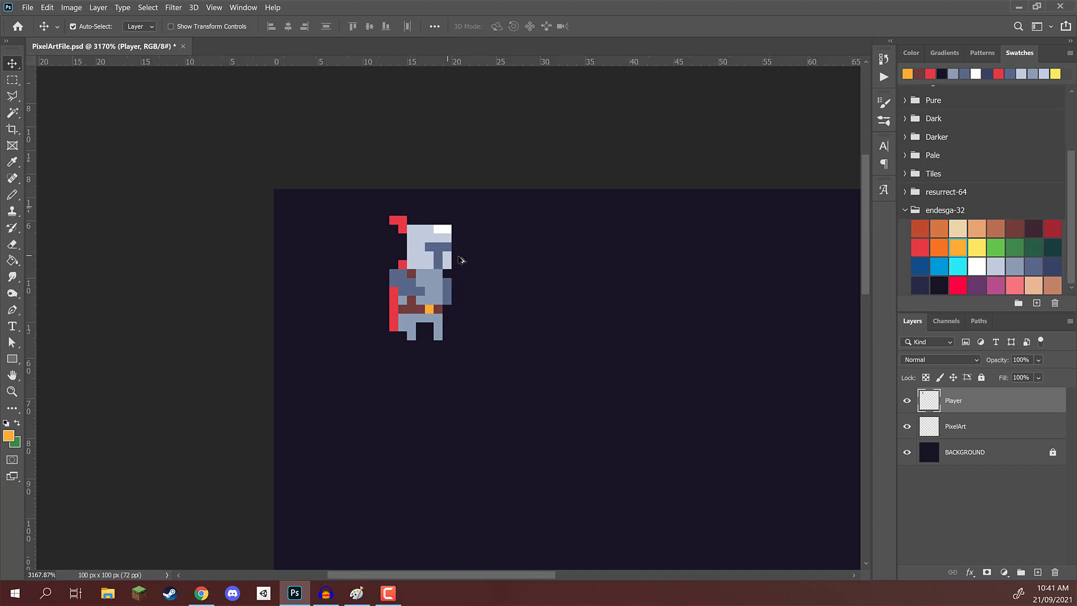
{"action": "scroll", "coordinate": [445, 256], "scroll_direction": "up", "scroll_amount": 2}
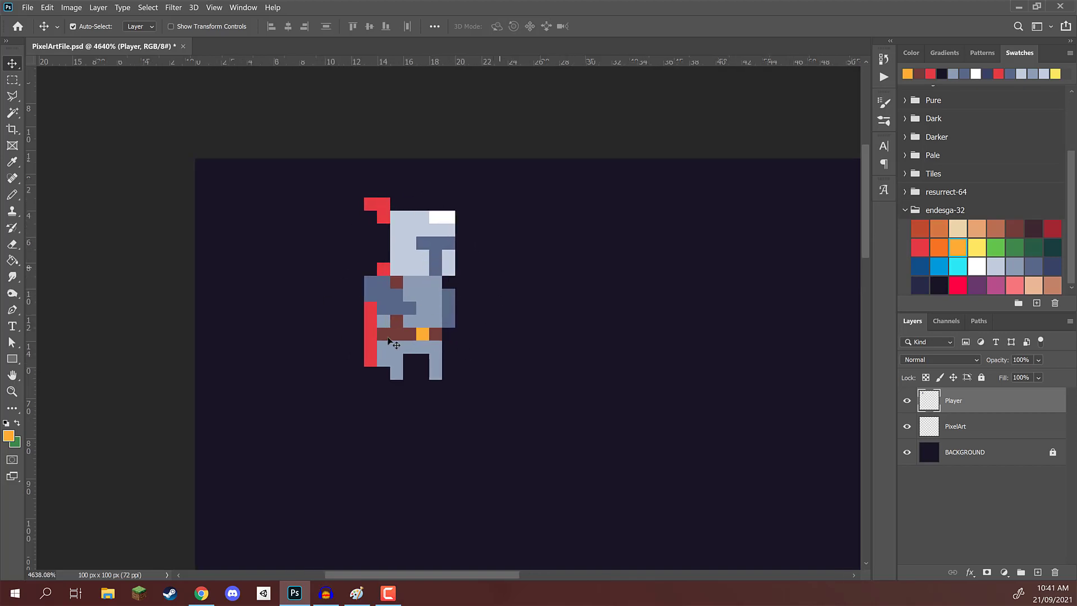
{"action": "left_click_drag", "start_coordinate": [418, 302], "coordinate": [395, 296]}
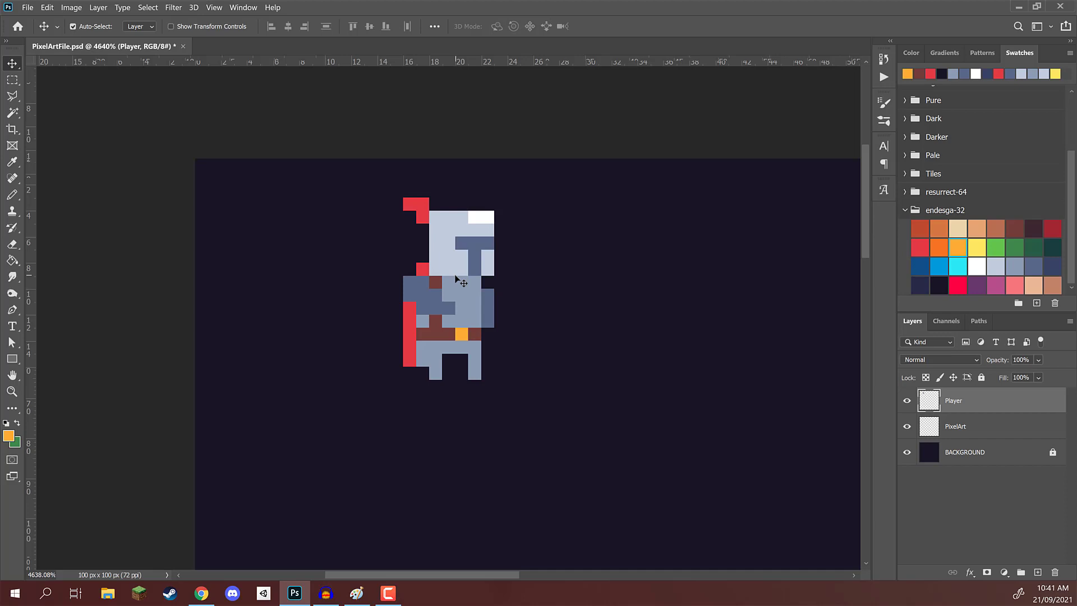
{"action": "left_click_drag", "start_coordinate": [455, 277], "coordinate": [431, 277]}
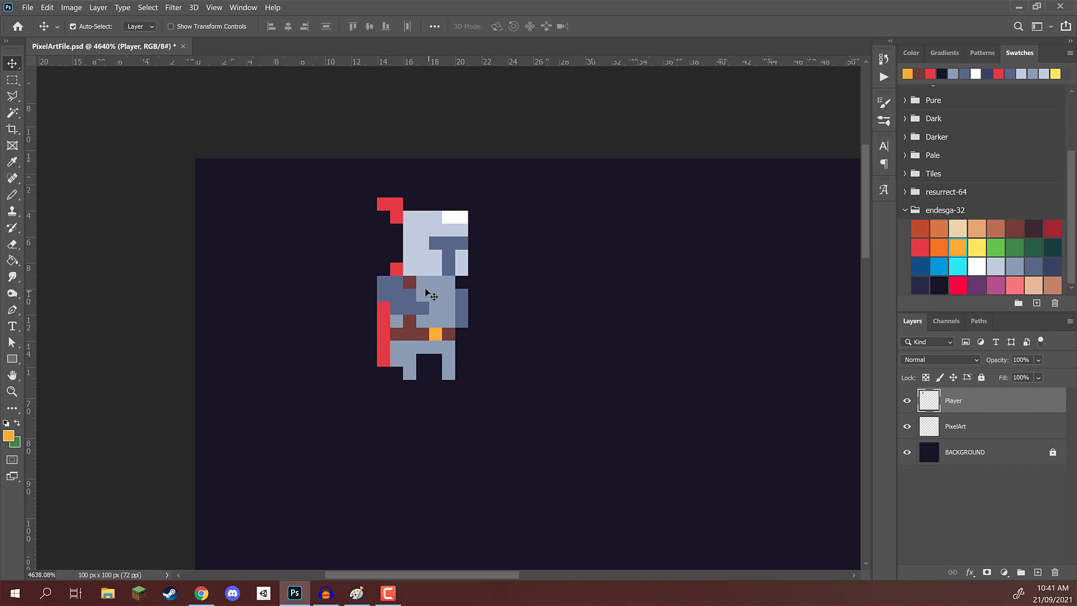
{"action": "left_click_drag", "start_coordinate": [426, 293], "coordinate": [348, 278]}
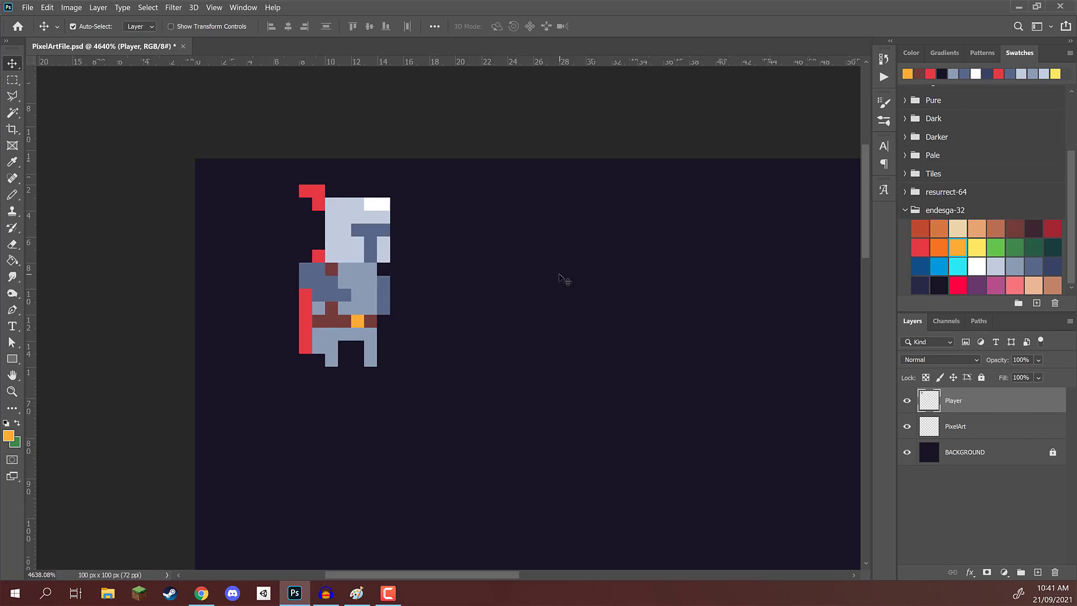